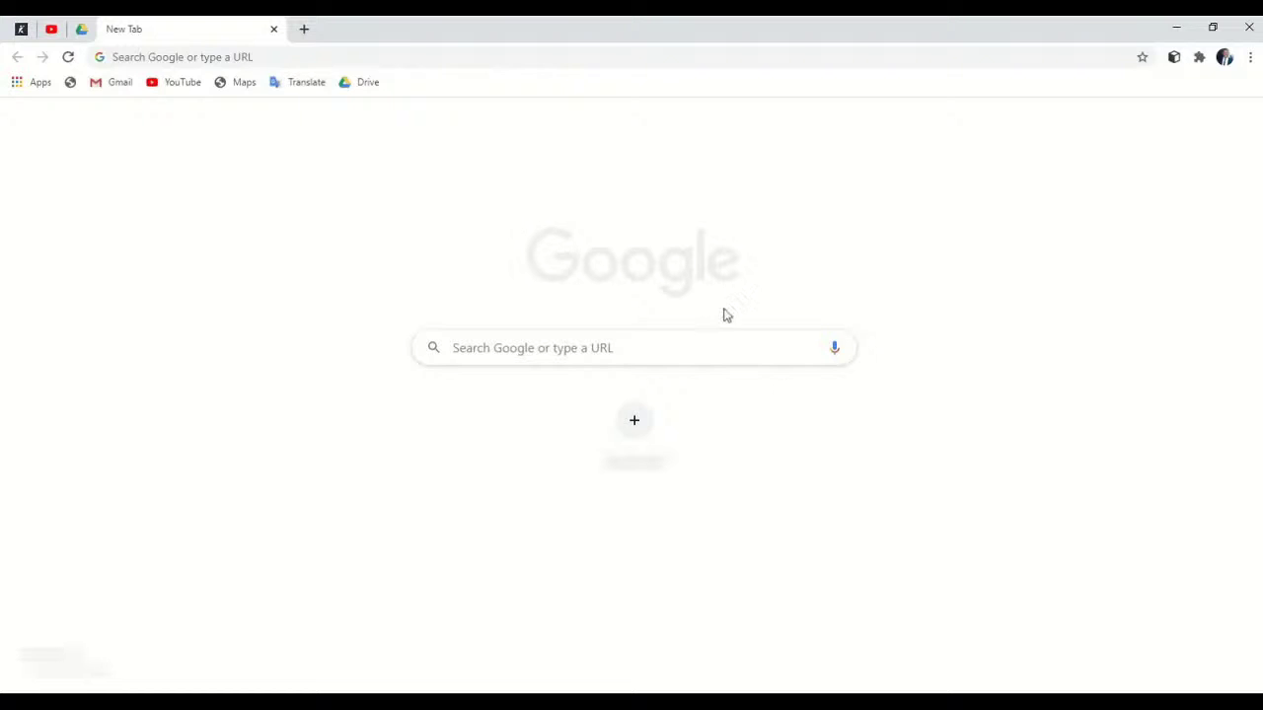
- Go to unity.com and open Unity's plans and pricing page
{"action": "left_click", "coordinate": [400, 52]}
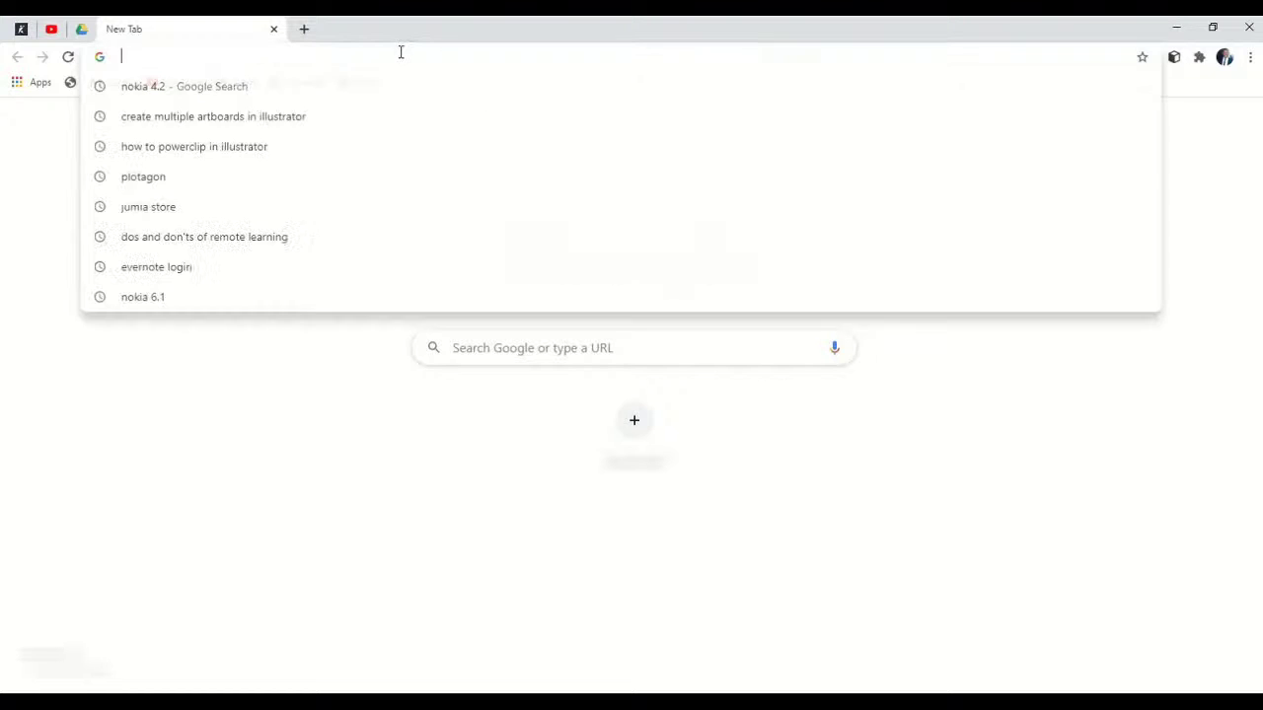
{"action": "type", "text": "unity.com"}
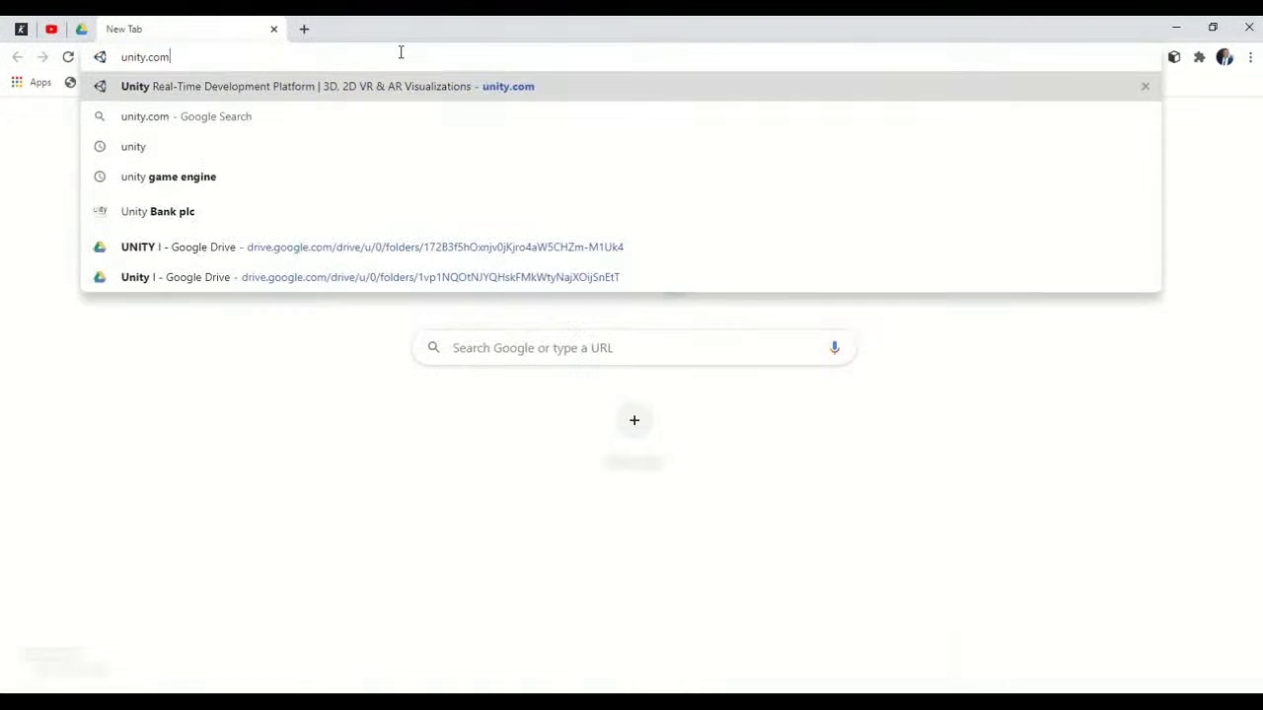
{"action": "key", "text": "Return"}
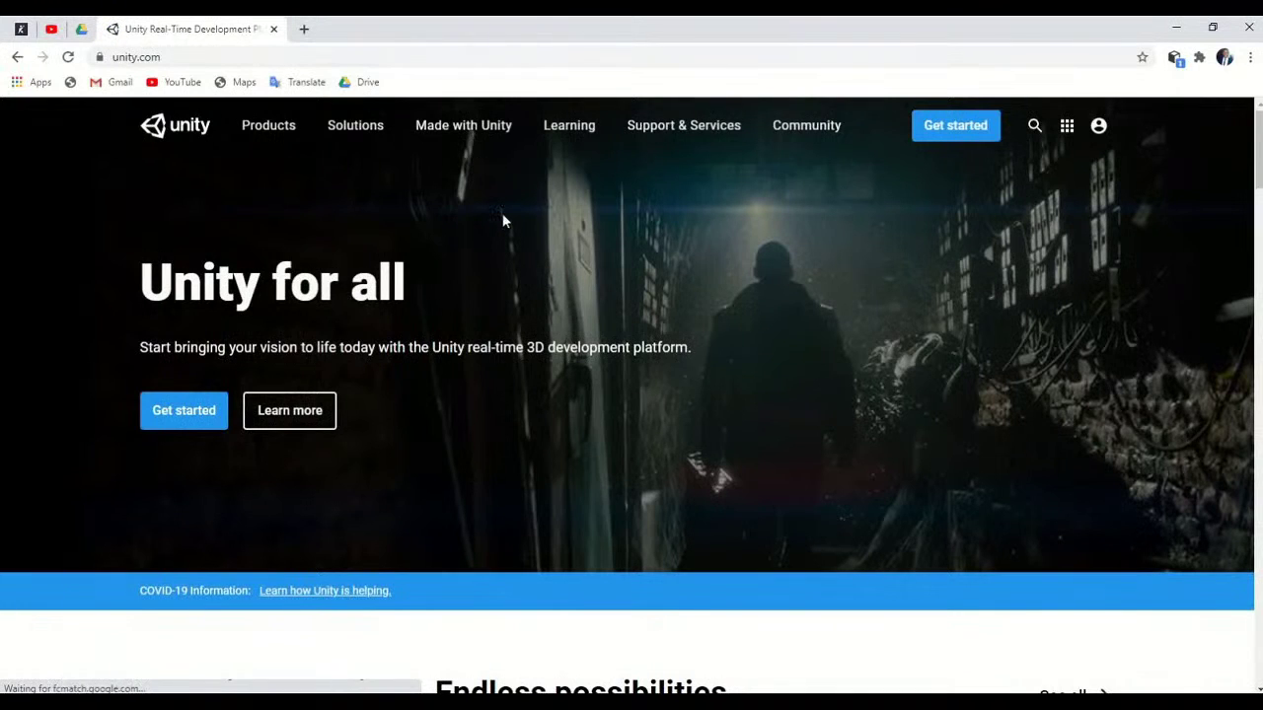
{"action": "left_click", "coordinate": [182, 416]}
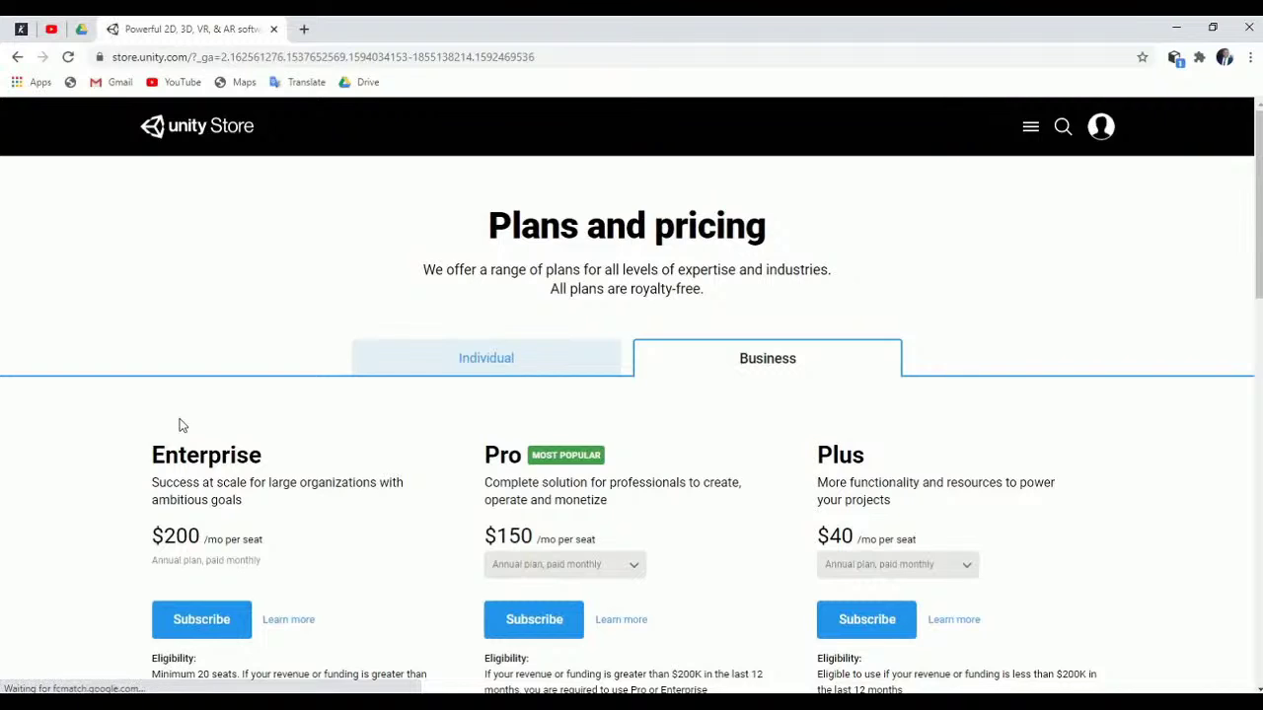
- Choose the free Personal plan among the individual plans and get started with it
{"action": "left_click", "coordinate": [496, 370]}
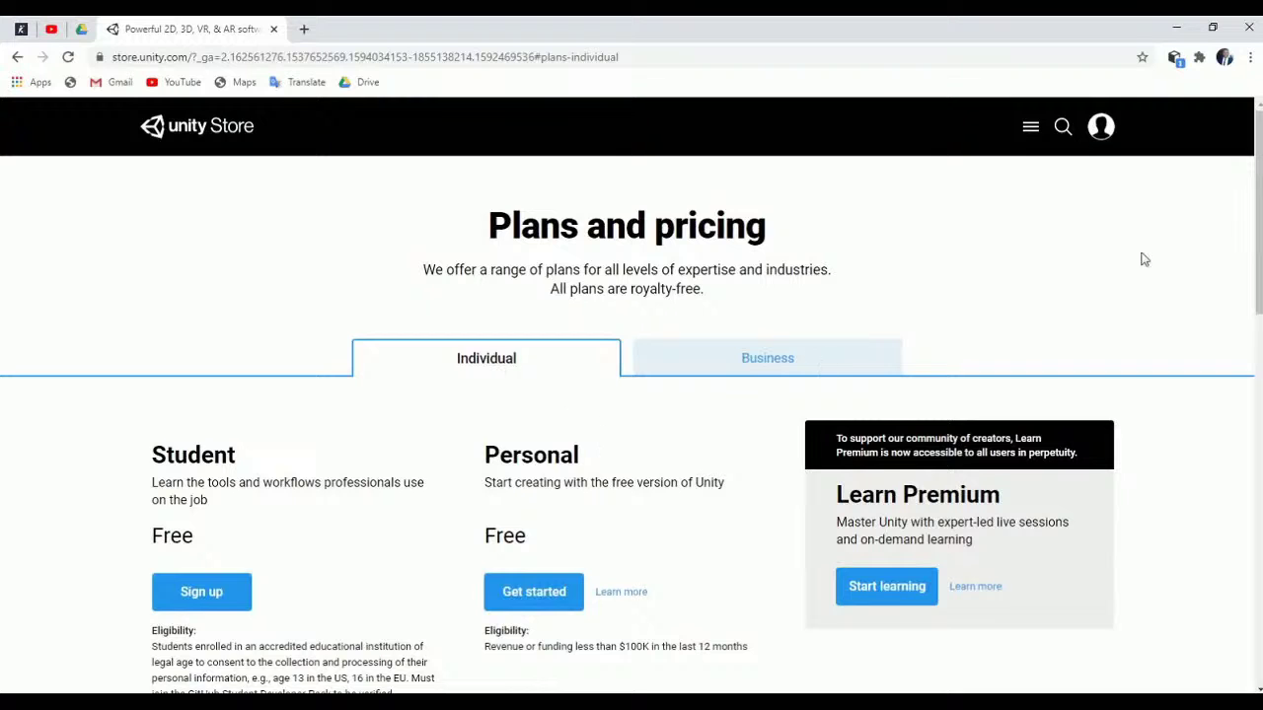
{"action": "left_click_drag", "start_coordinate": [1258, 255], "coordinate": [1258, 369]}
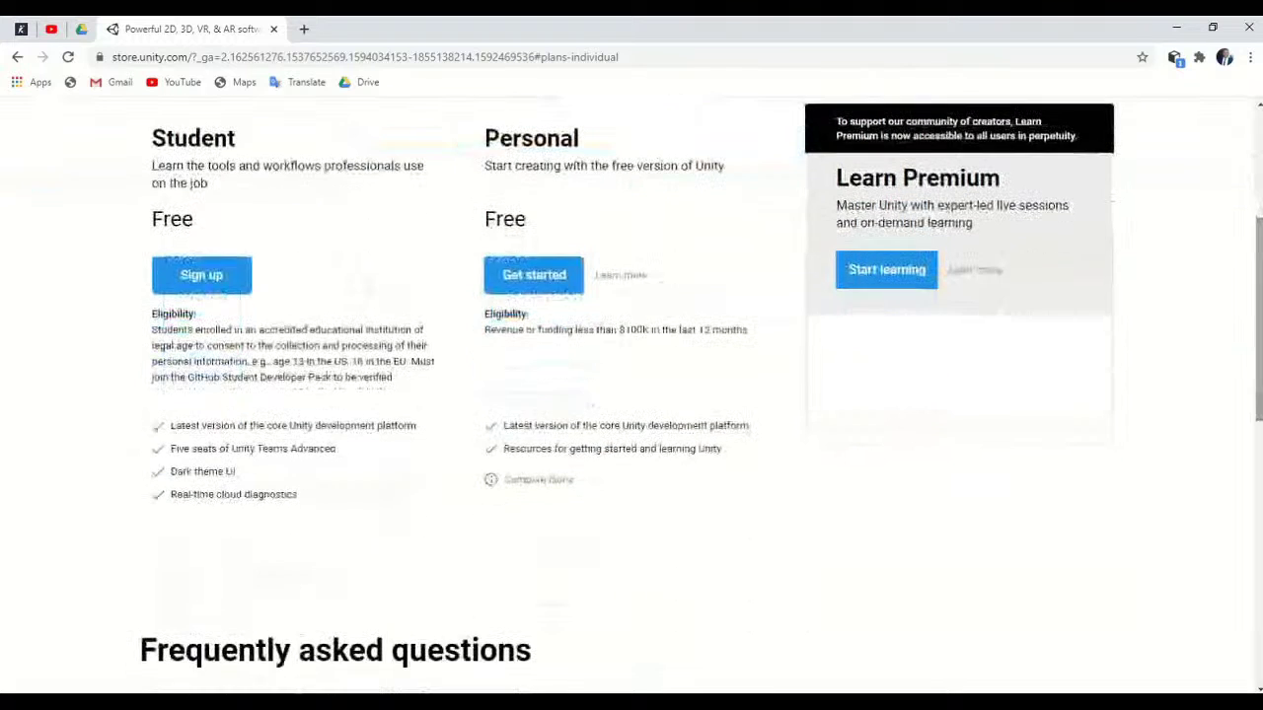
{"action": "left_click", "coordinate": [534, 279]}
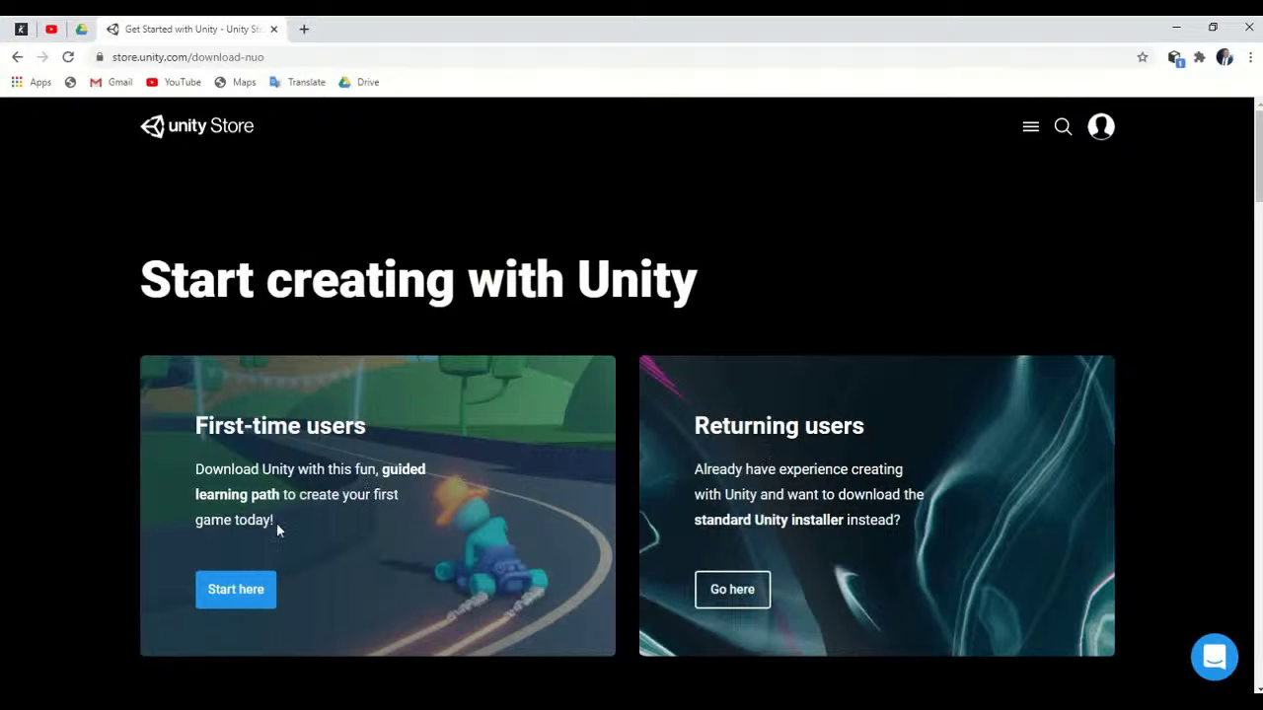
- Download the Unity Hub installer through the first-time users path, agreeing to the terms
{"action": "left_click", "coordinate": [227, 592]}
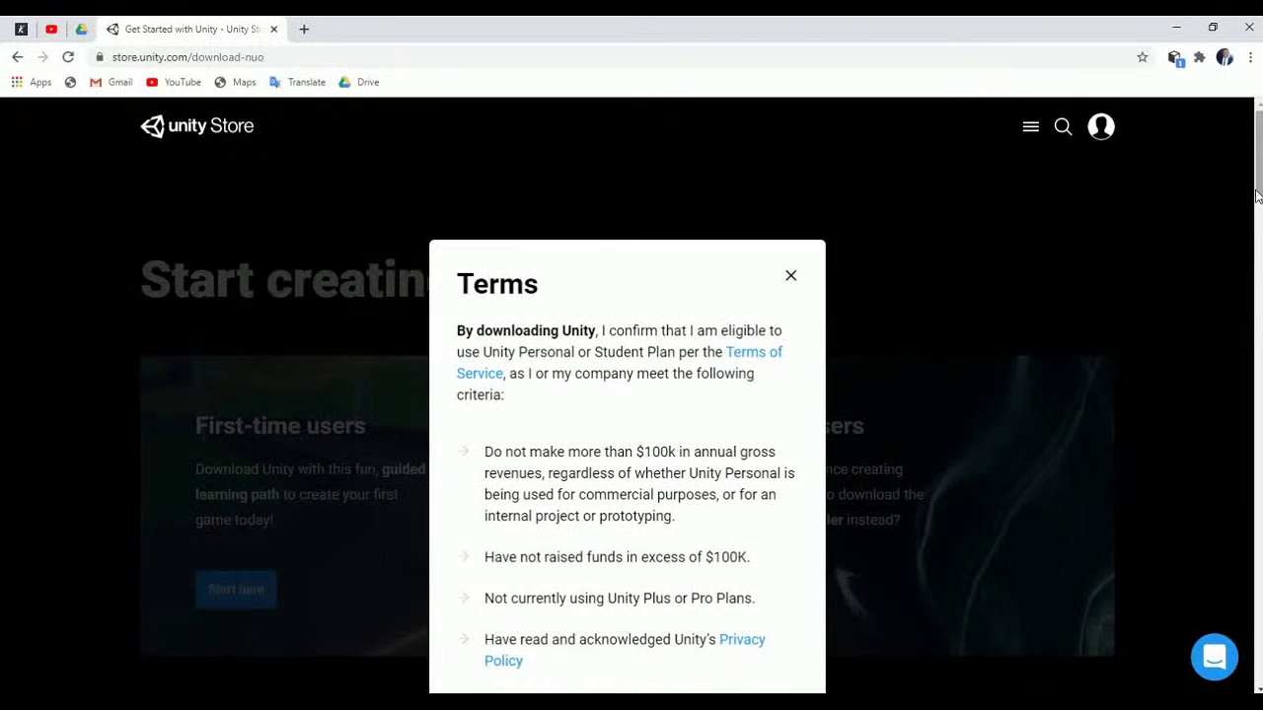
{"action": "left_click_drag", "start_coordinate": [1258, 196], "coordinate": [839, 260]}
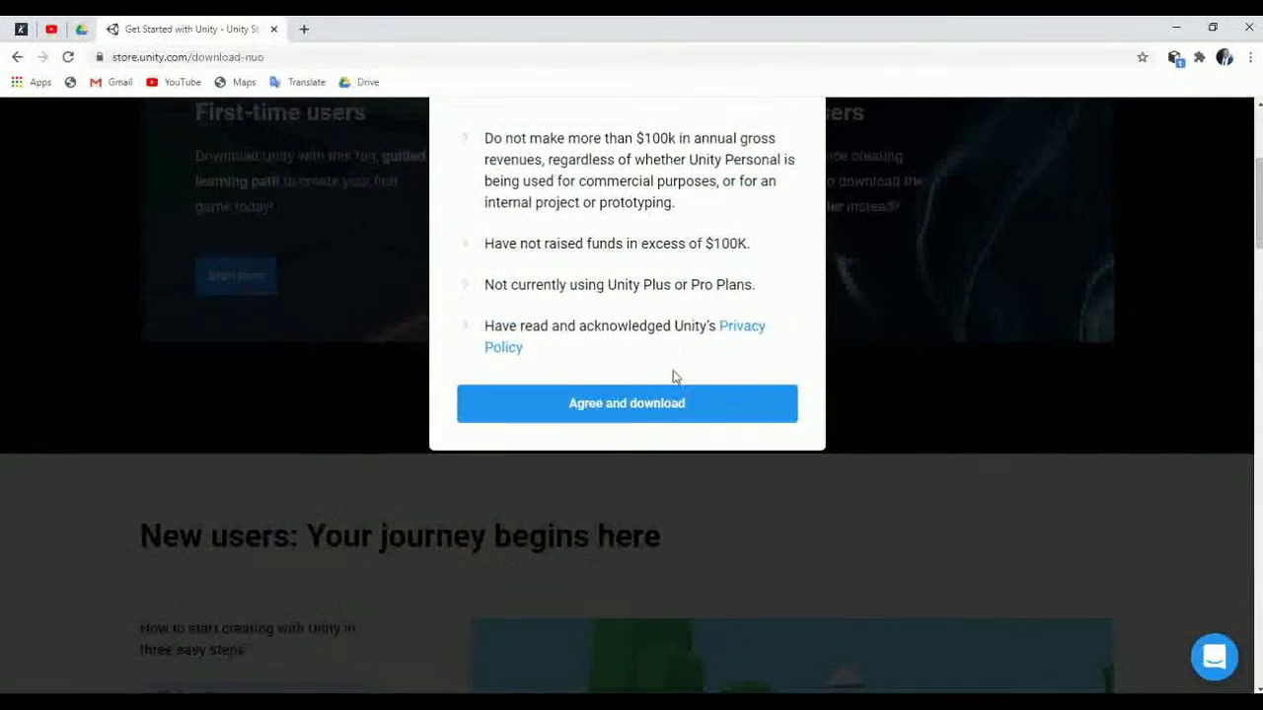
{"action": "left_click", "coordinate": [672, 402]}
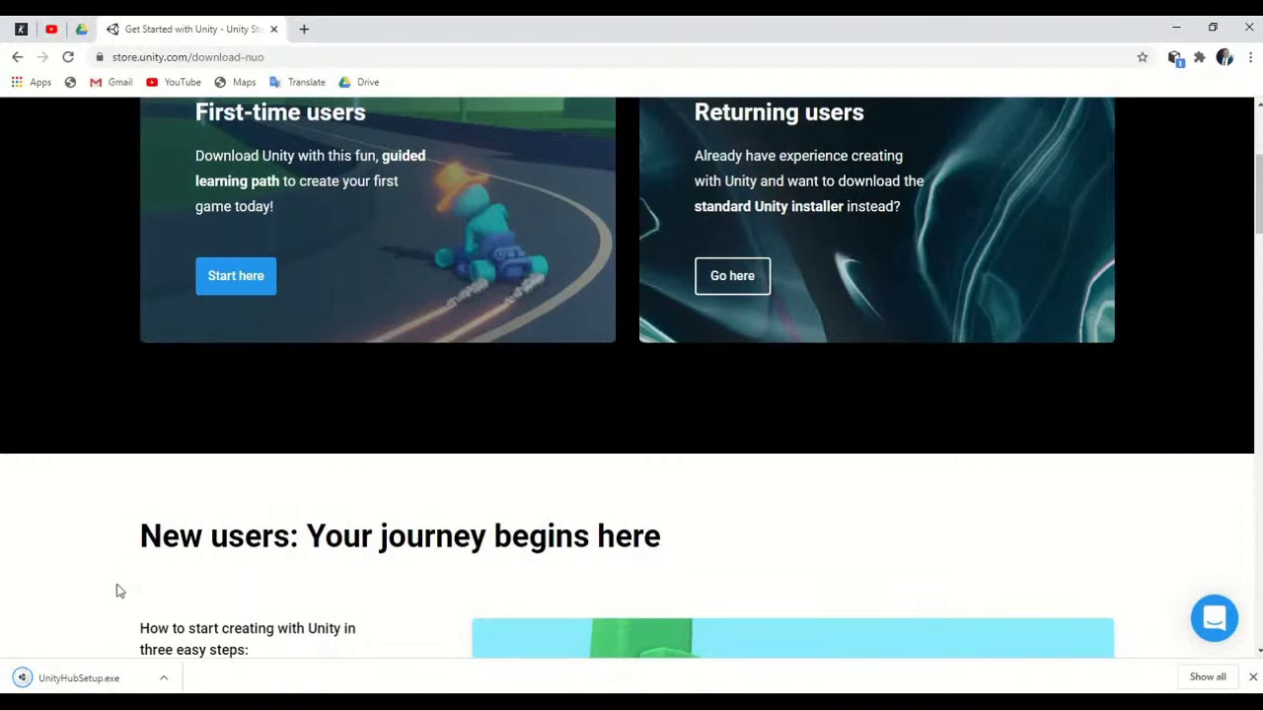
- Install Unity Hub from UnityHubSetup.exe, accept its license, run it on finishing and allow it through the firewall on private networks
{"action": "left_click", "coordinate": [74, 679]}
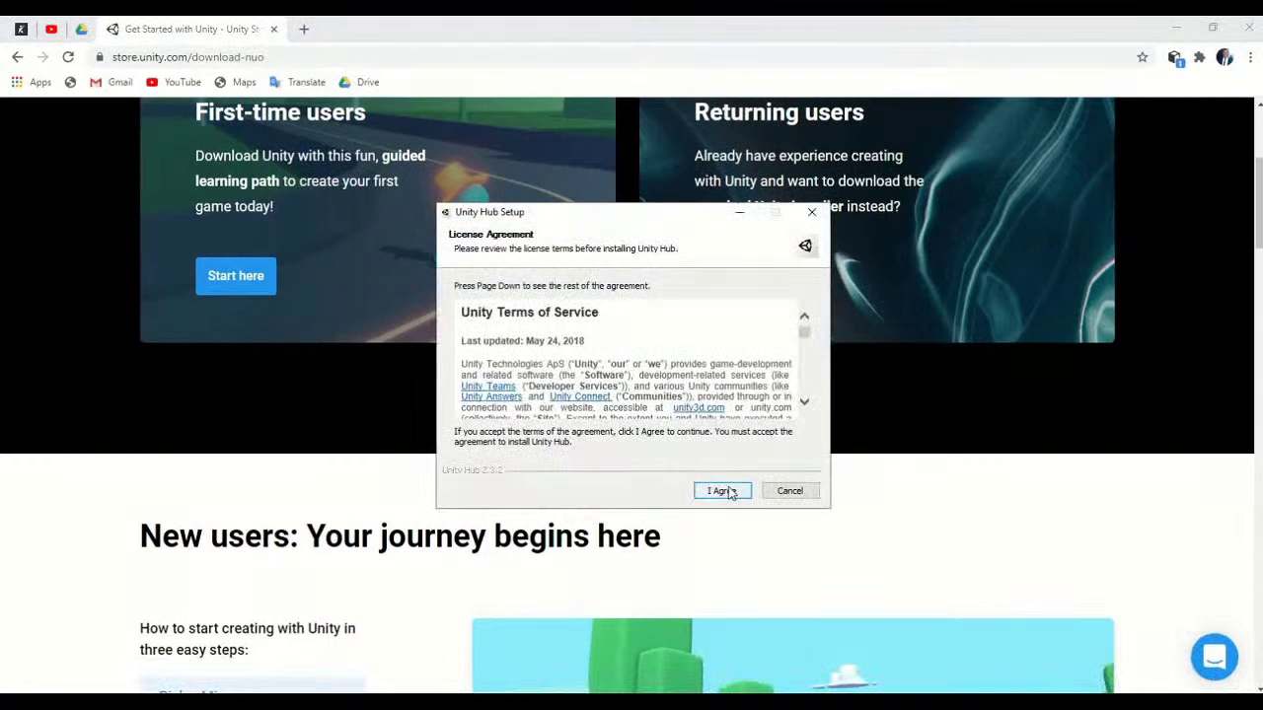
{"action": "left_click", "coordinate": [721, 491]}
{"action": "left_click", "coordinate": [728, 488]}
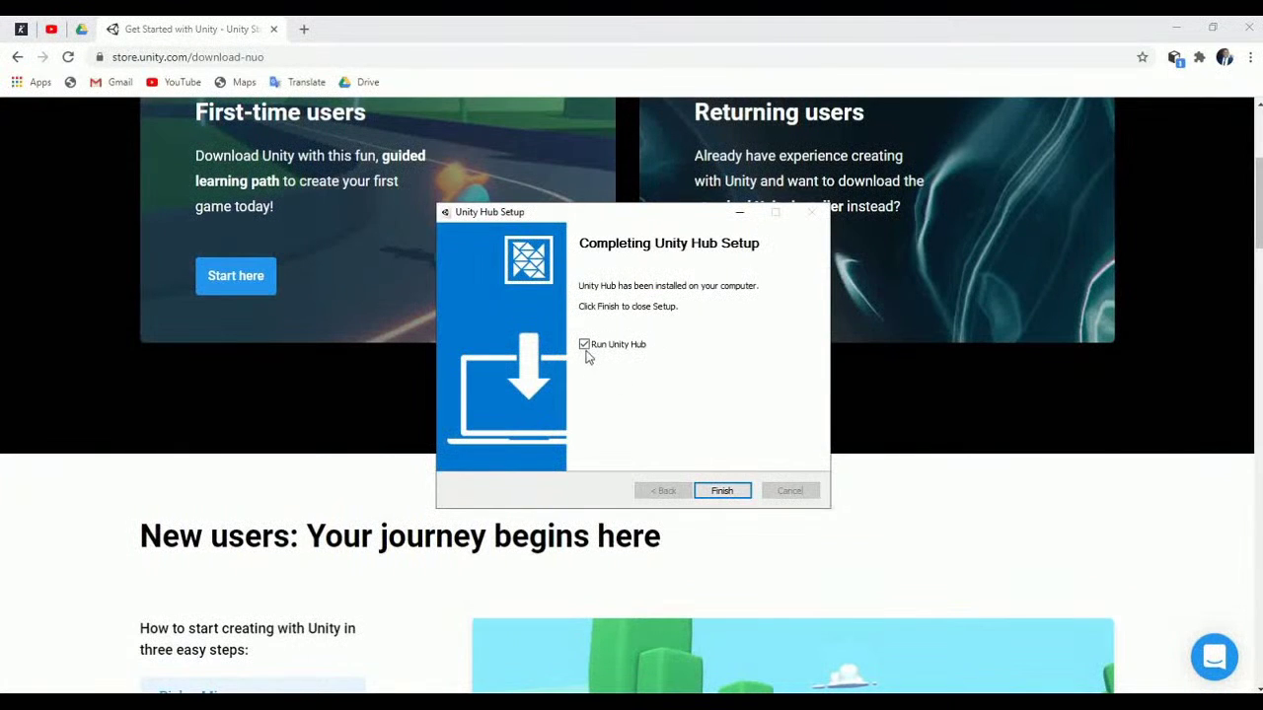
{"action": "left_click", "coordinate": [721, 492]}
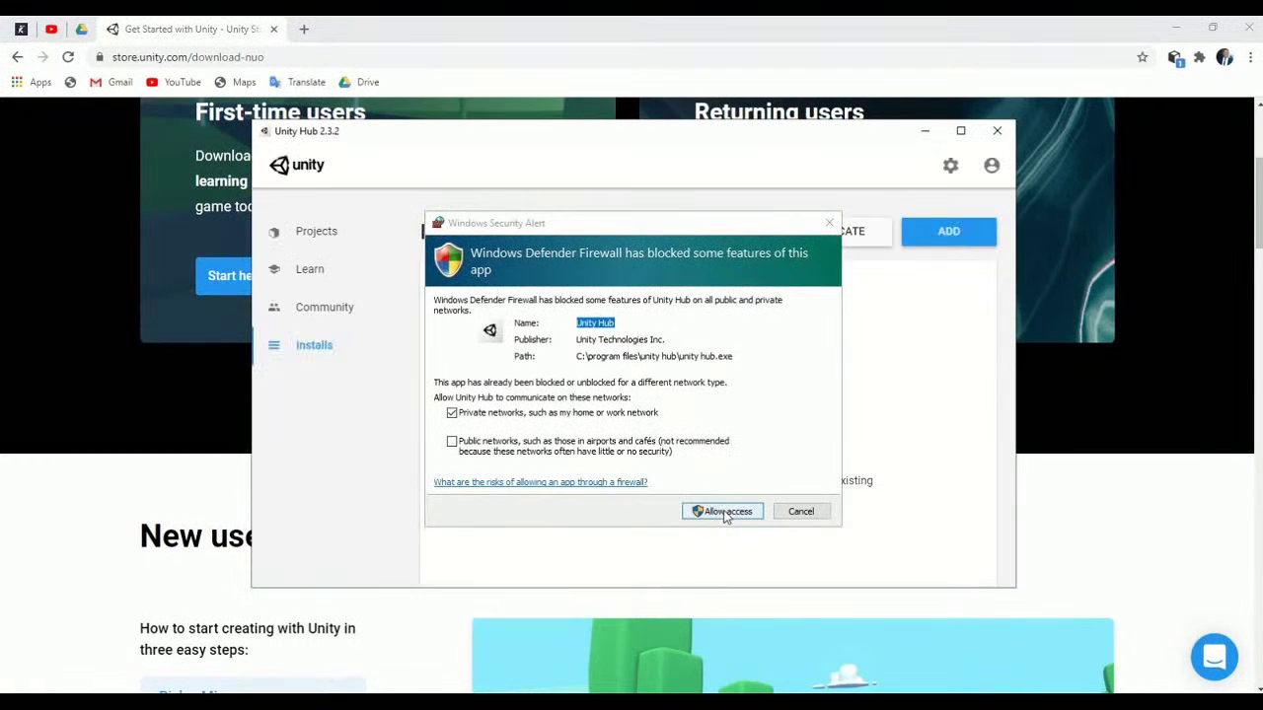
{"action": "left_click", "coordinate": [723, 511]}
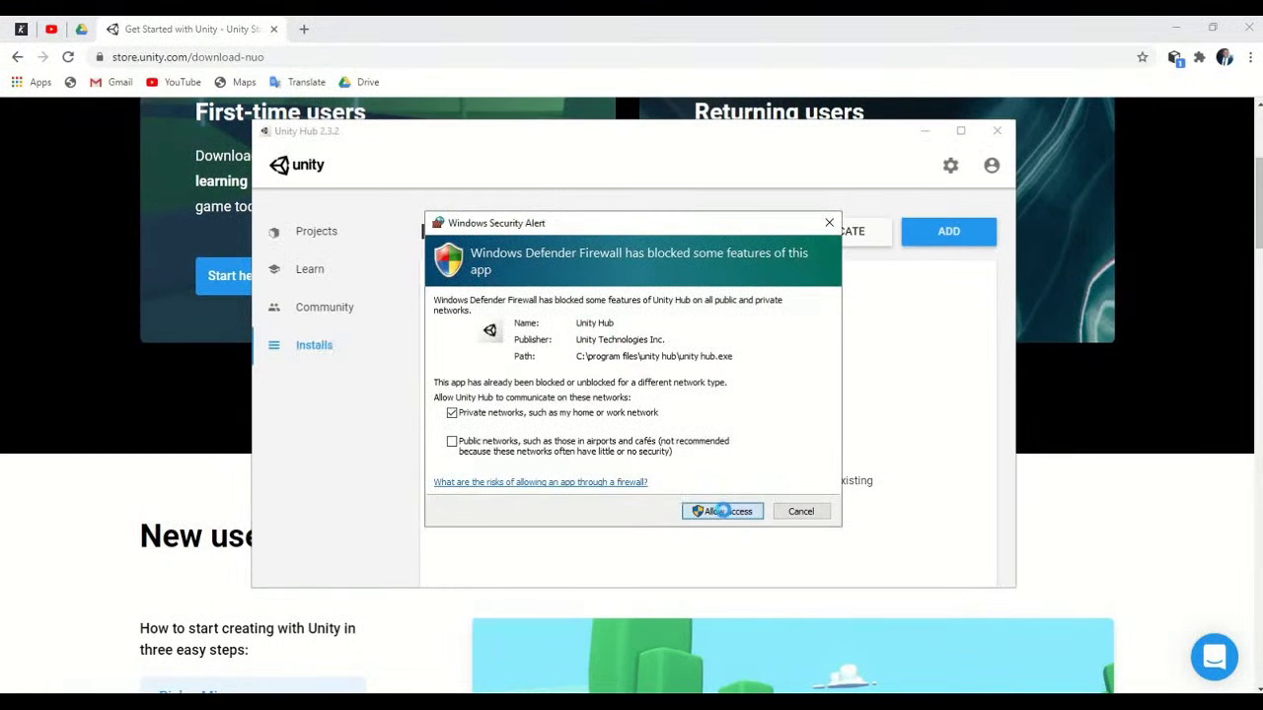
{"action": "left_click", "coordinate": [724, 508]}
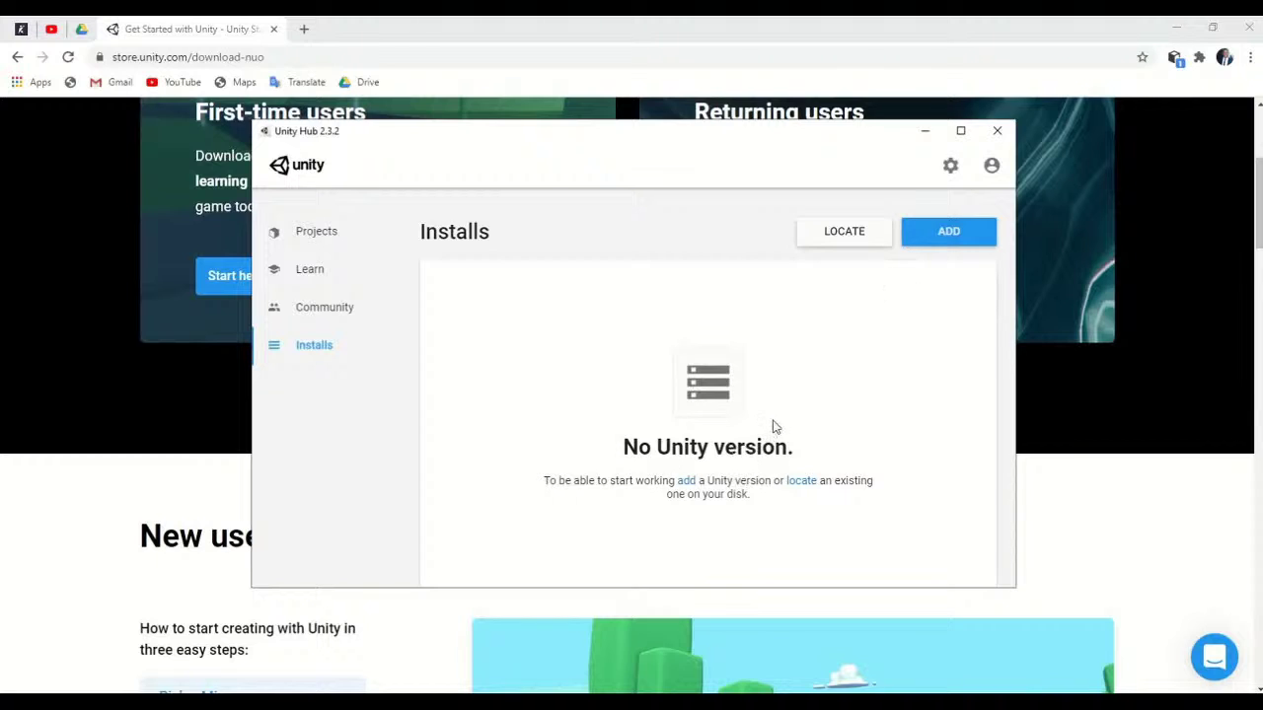
- Add Unity 2019.4.2f1 (LTS) with the Microsoft Visual Studio Community 2019 module and accept the Visual Studio license terms
{"action": "left_click", "coordinate": [942, 245]}
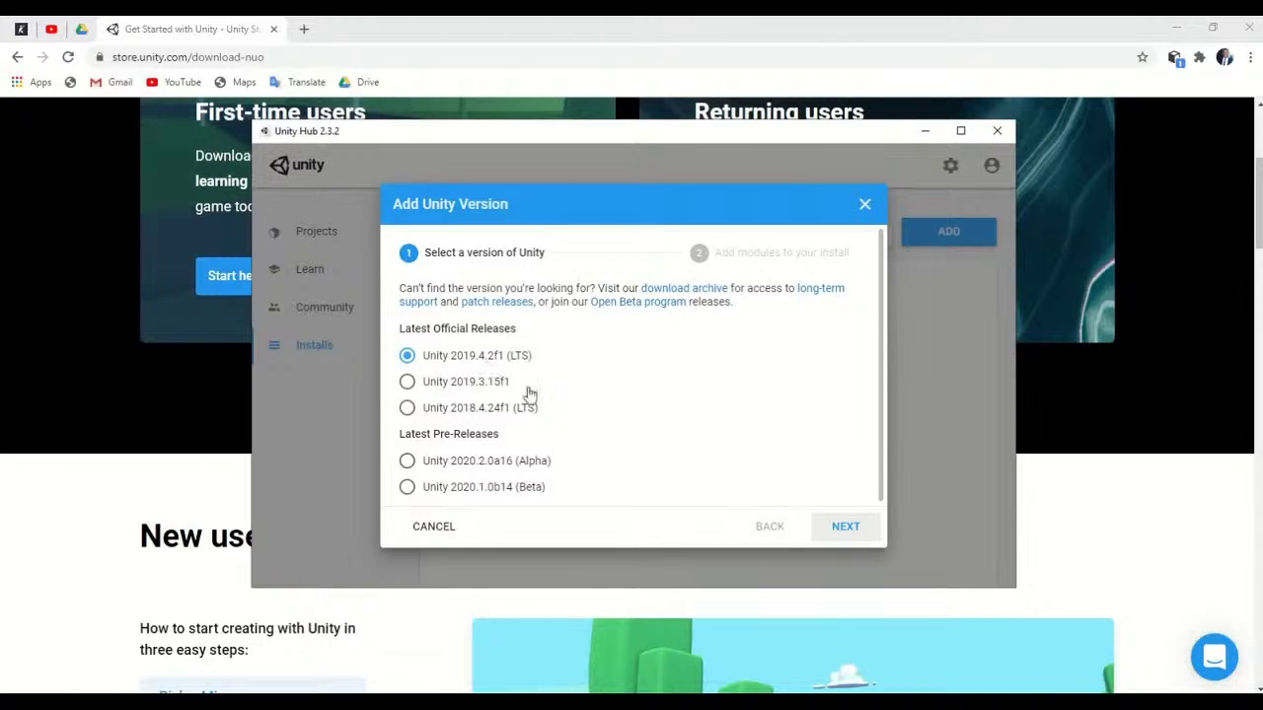
{"action": "left_click", "coordinate": [843, 527]}
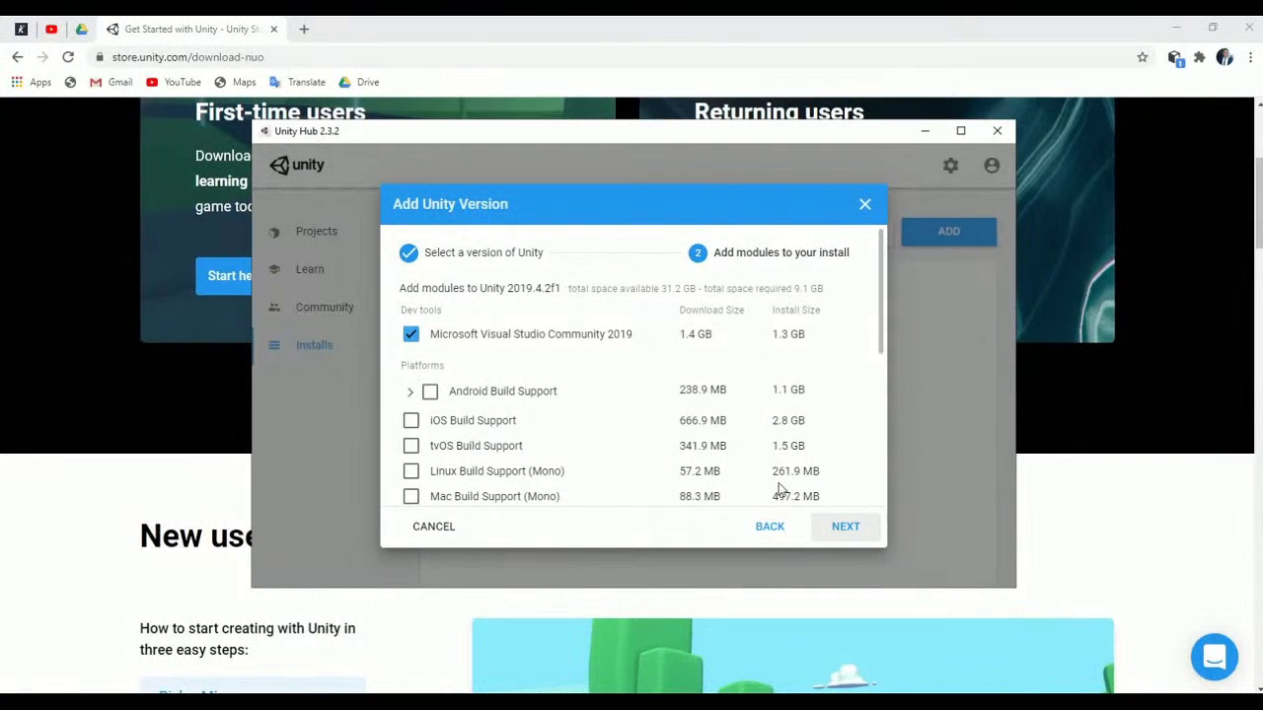
{"action": "left_click", "coordinate": [840, 532]}
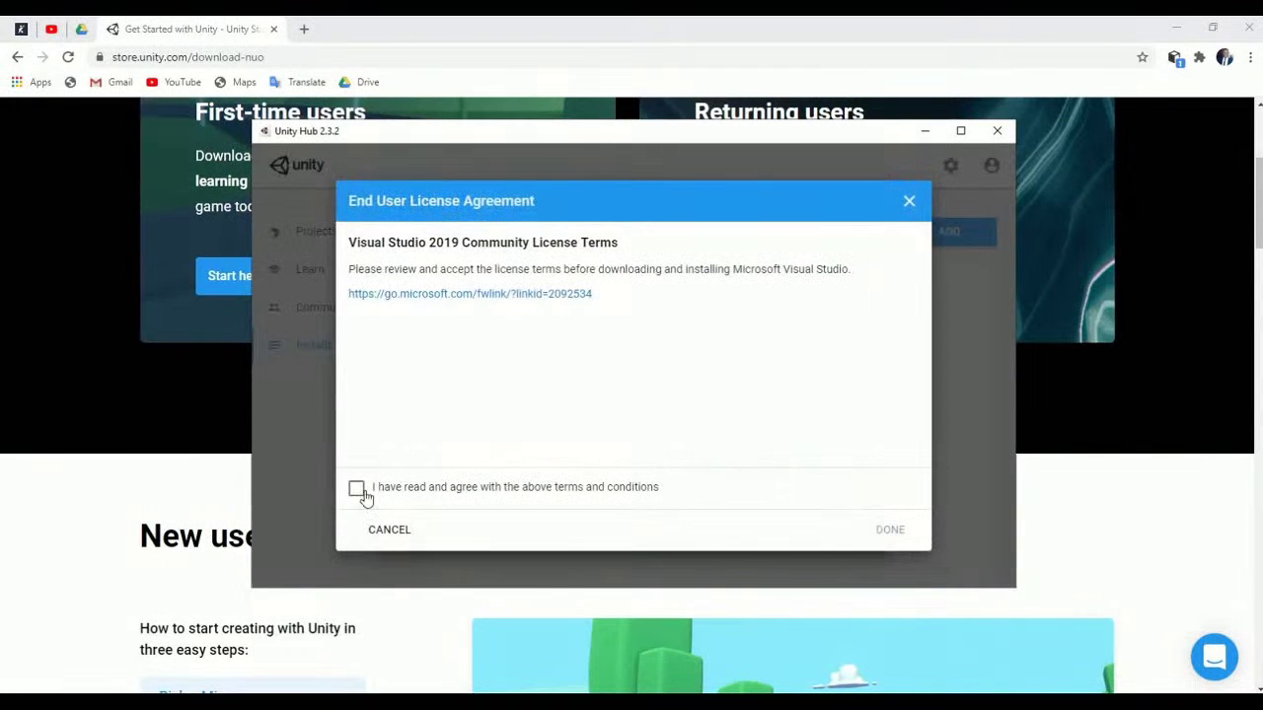
{"action": "left_click", "coordinate": [358, 491]}
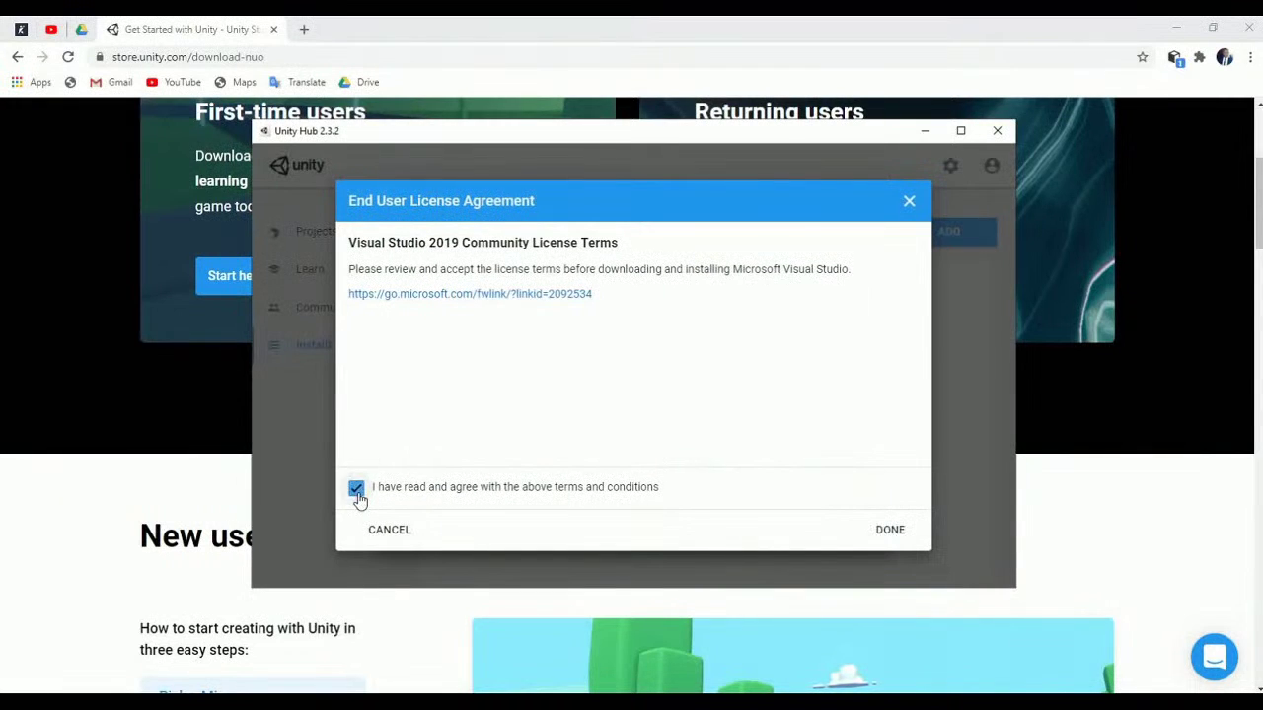
{"action": "left_click", "coordinate": [887, 532]}
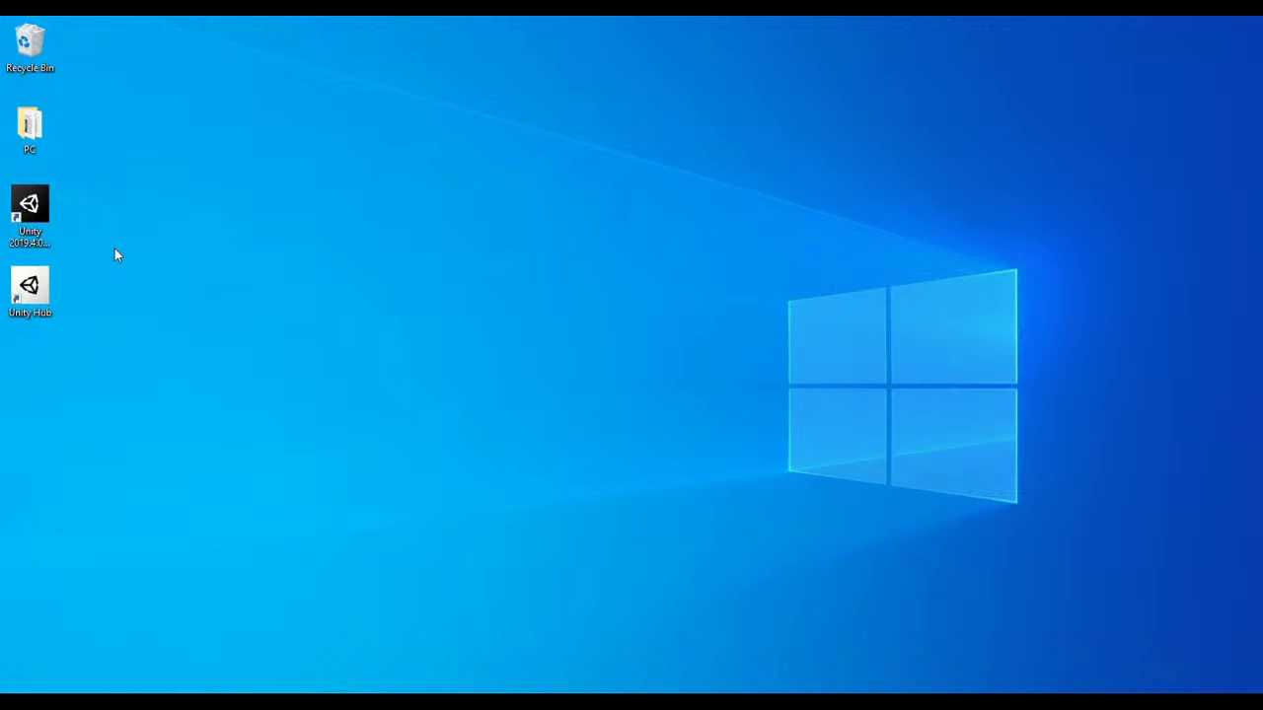
- Create a new folder named "3D games" on the desktop
{"action": "right_click", "coordinate": [49, 362]}
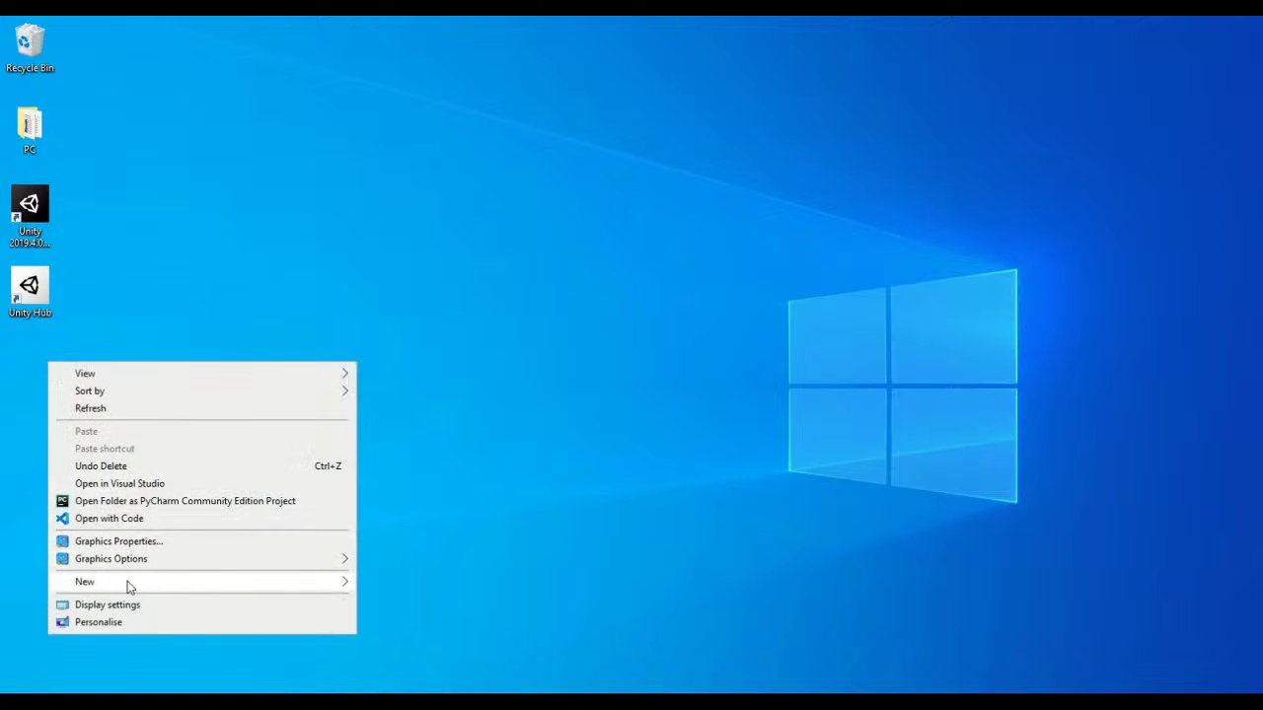
{"action": "mouse_move", "coordinate": [127, 583]}
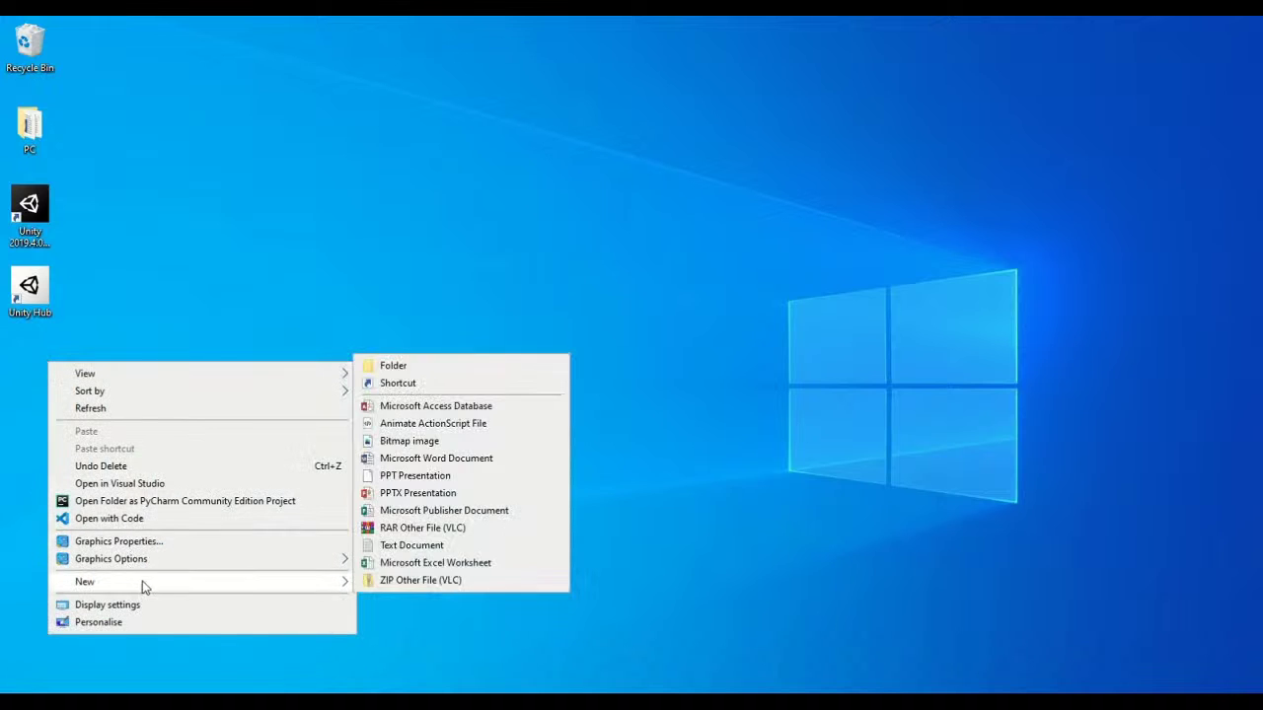
{"action": "left_click", "coordinate": [452, 367]}
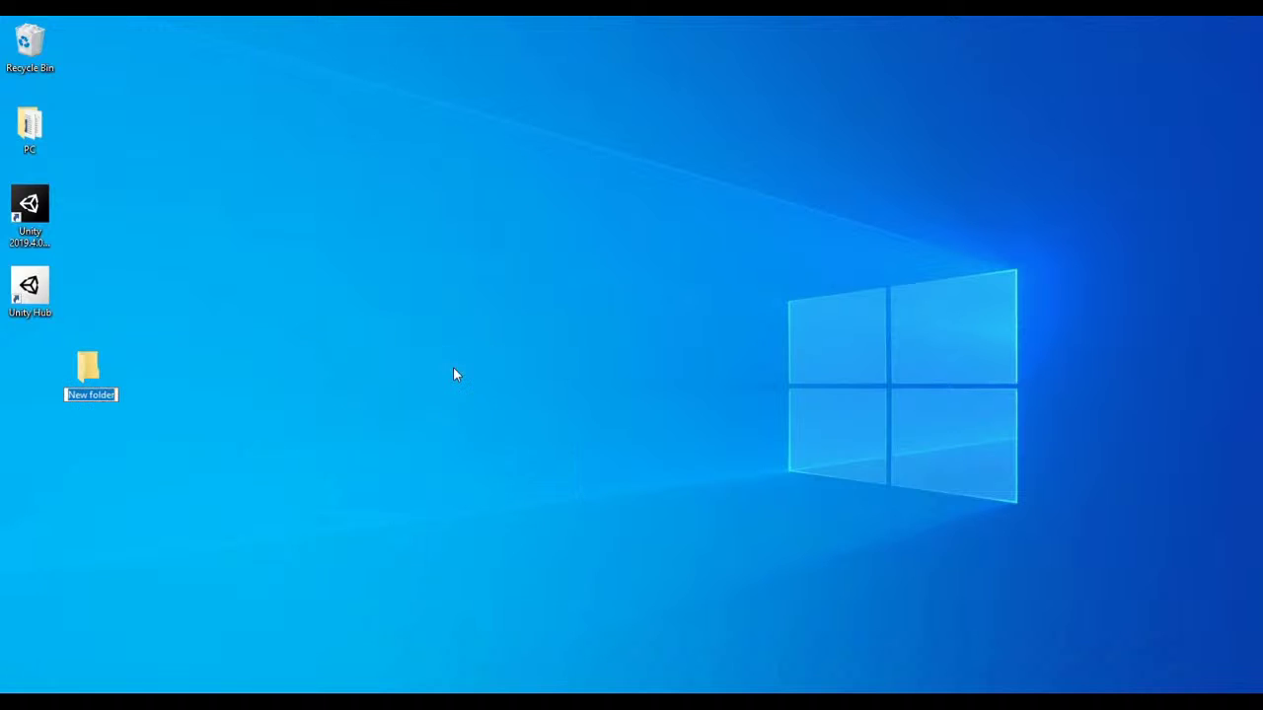
{"action": "type", "text": "3D g"}
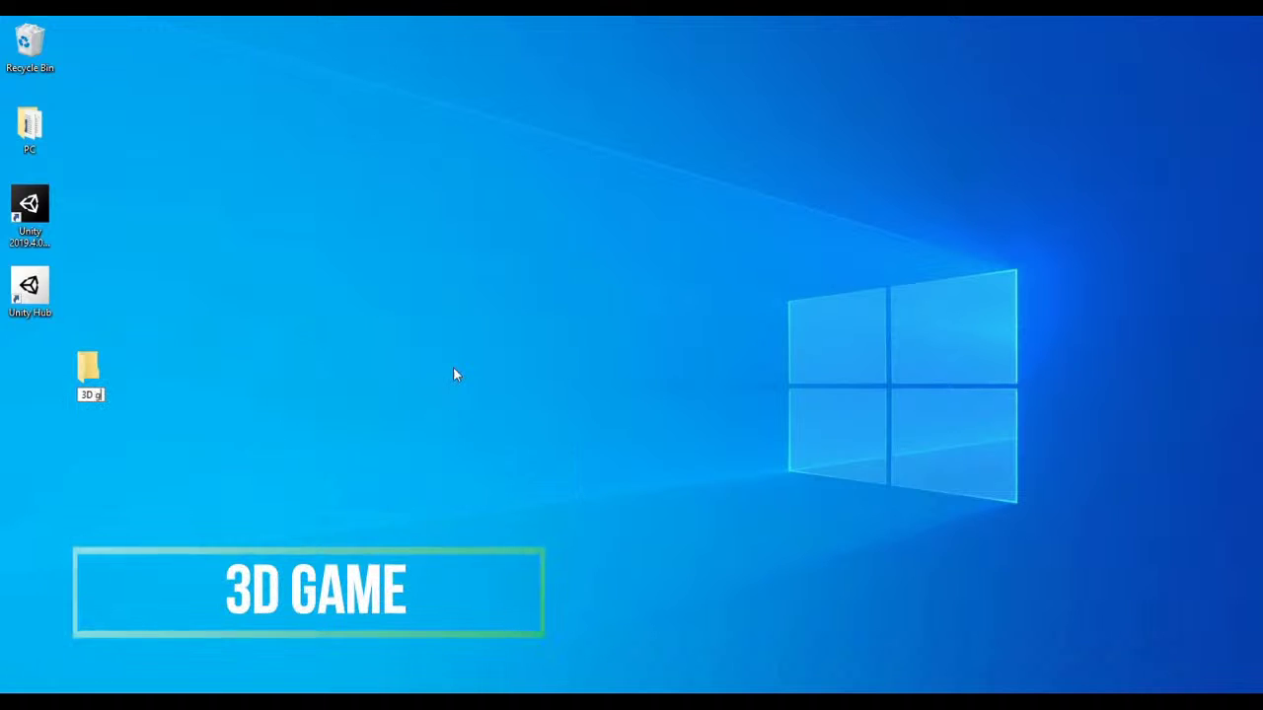
{"action": "type", "text": "ames"}
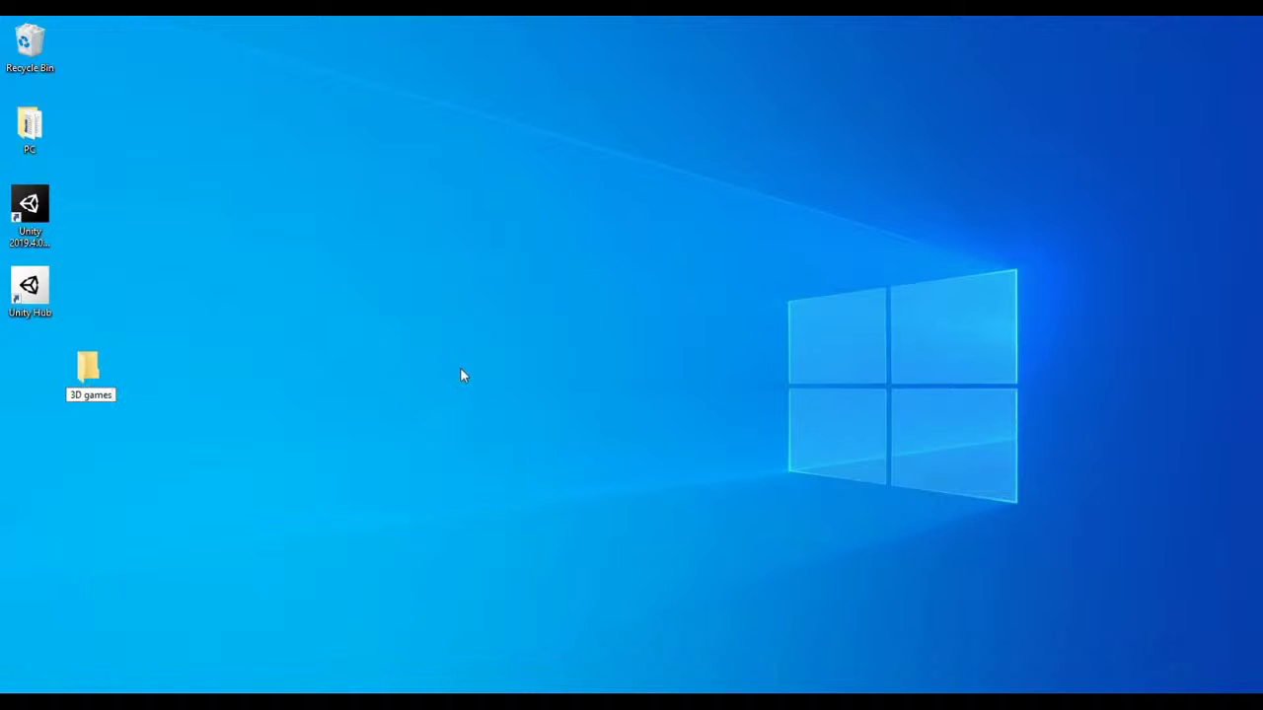
{"action": "key", "text": "Return"}
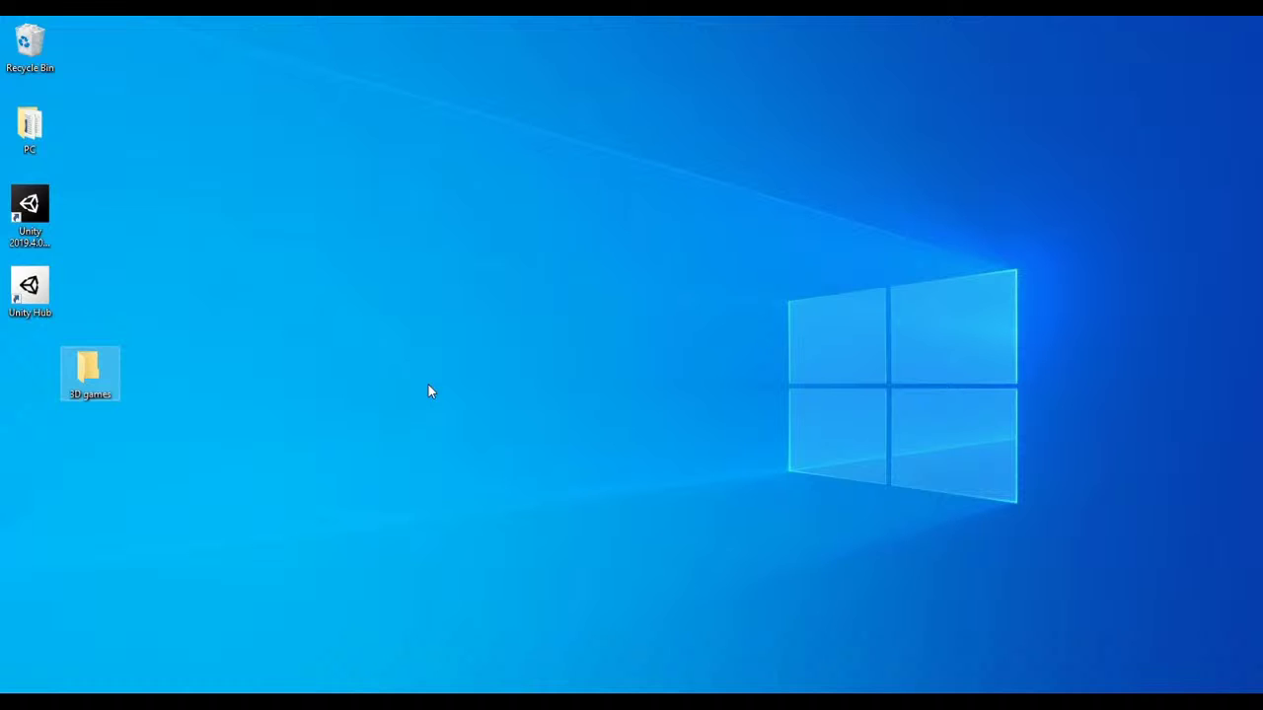
- Launch Unity 2019.4.0 from the desktop and bring up the Unity Hub projects window
{"action": "left_click", "coordinate": [30, 204]}
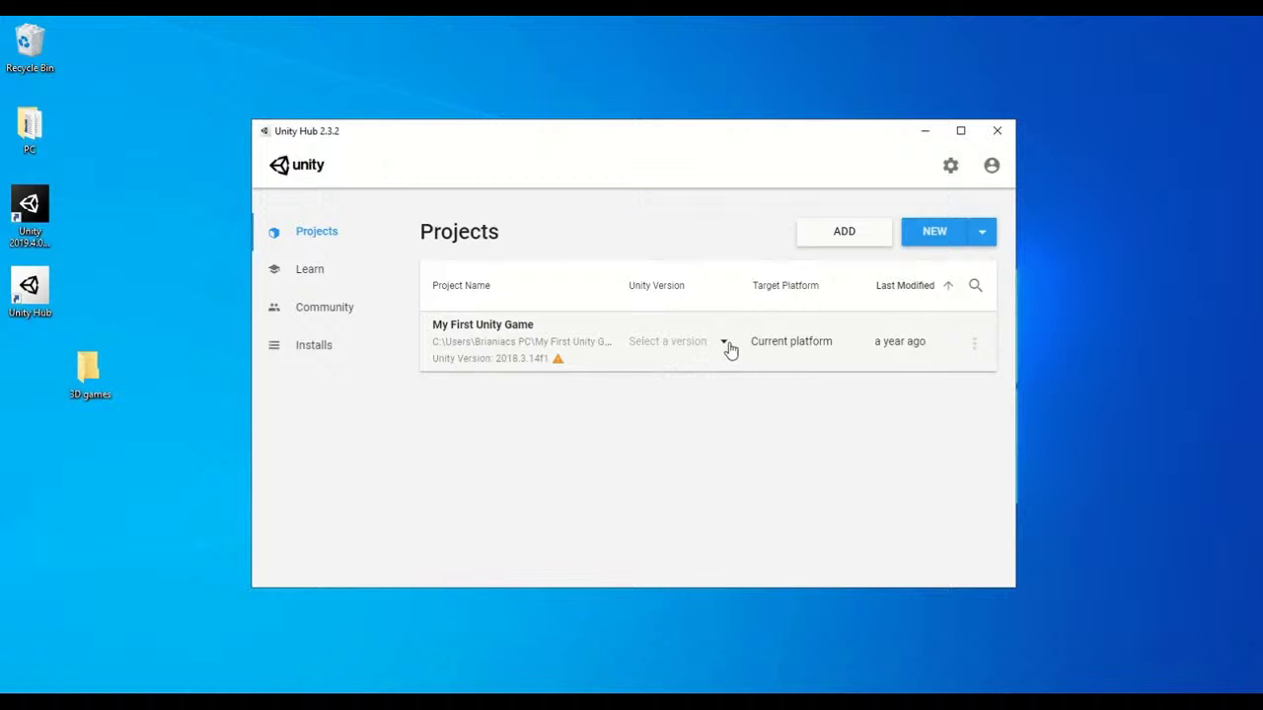
{"action": "left_click", "coordinate": [926, 132]}
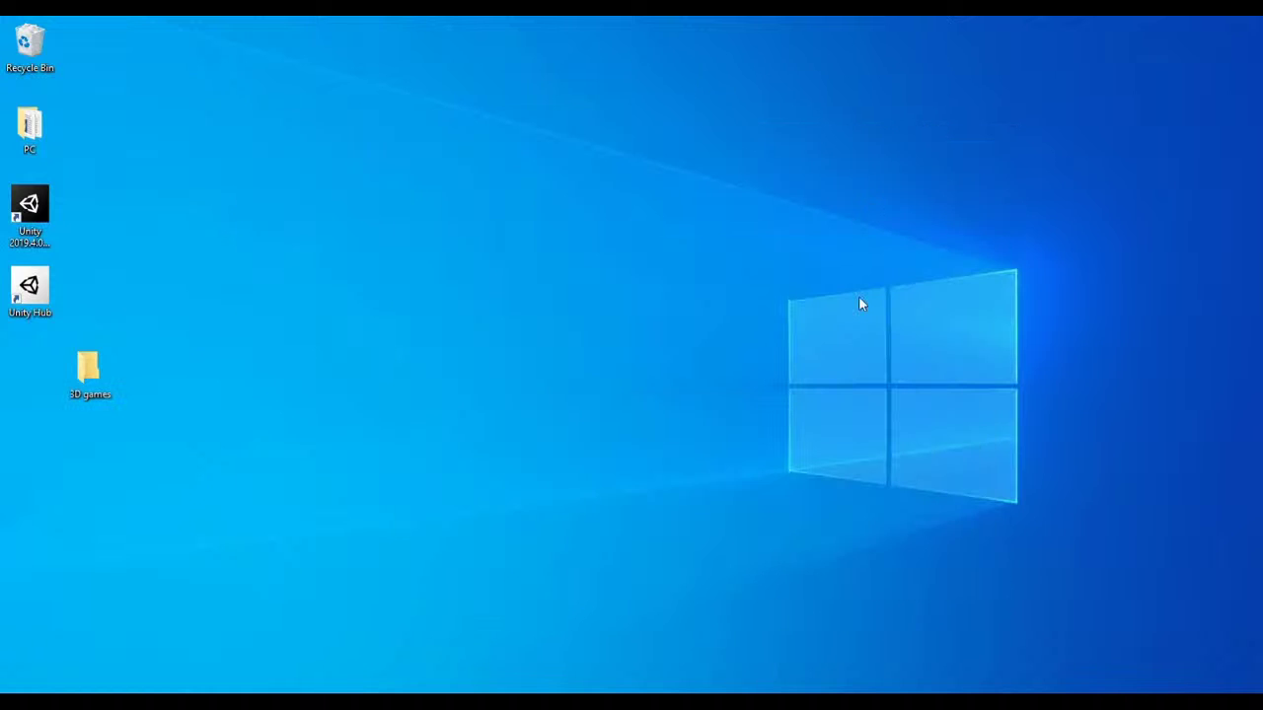
{"action": "mouse_move", "coordinate": [953, 703]}
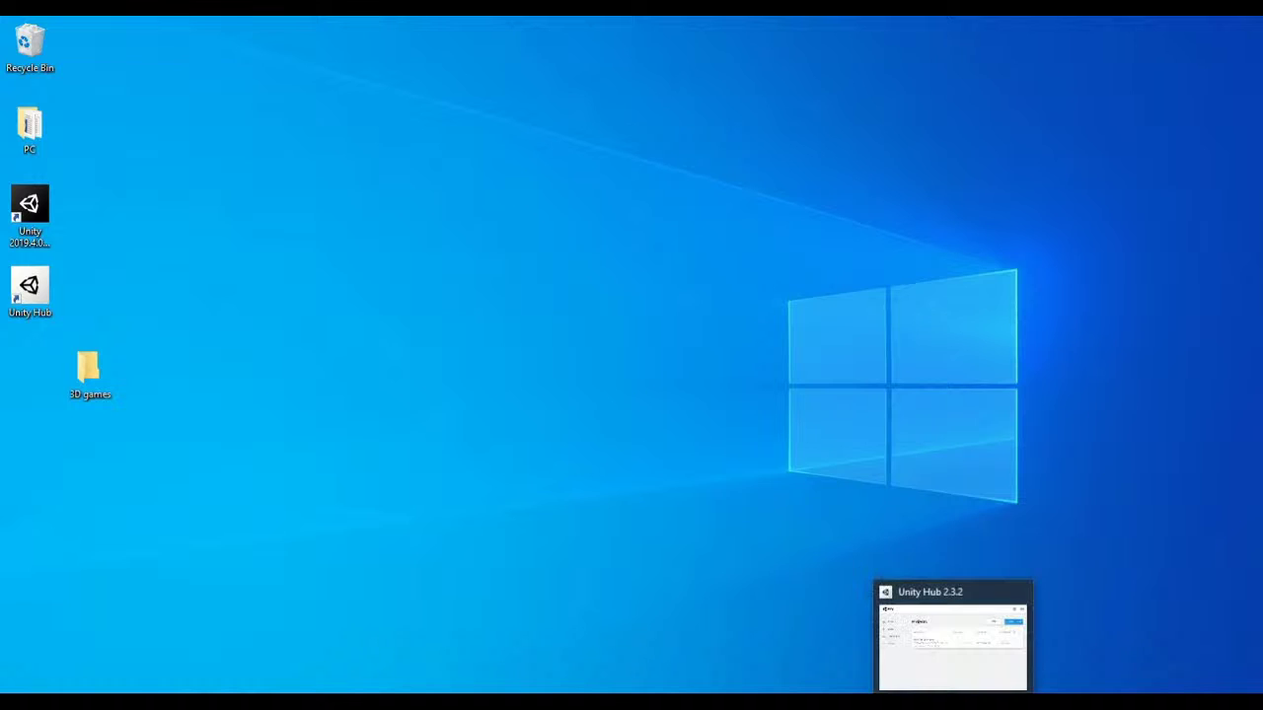
{"action": "left_click", "coordinate": [953, 646]}
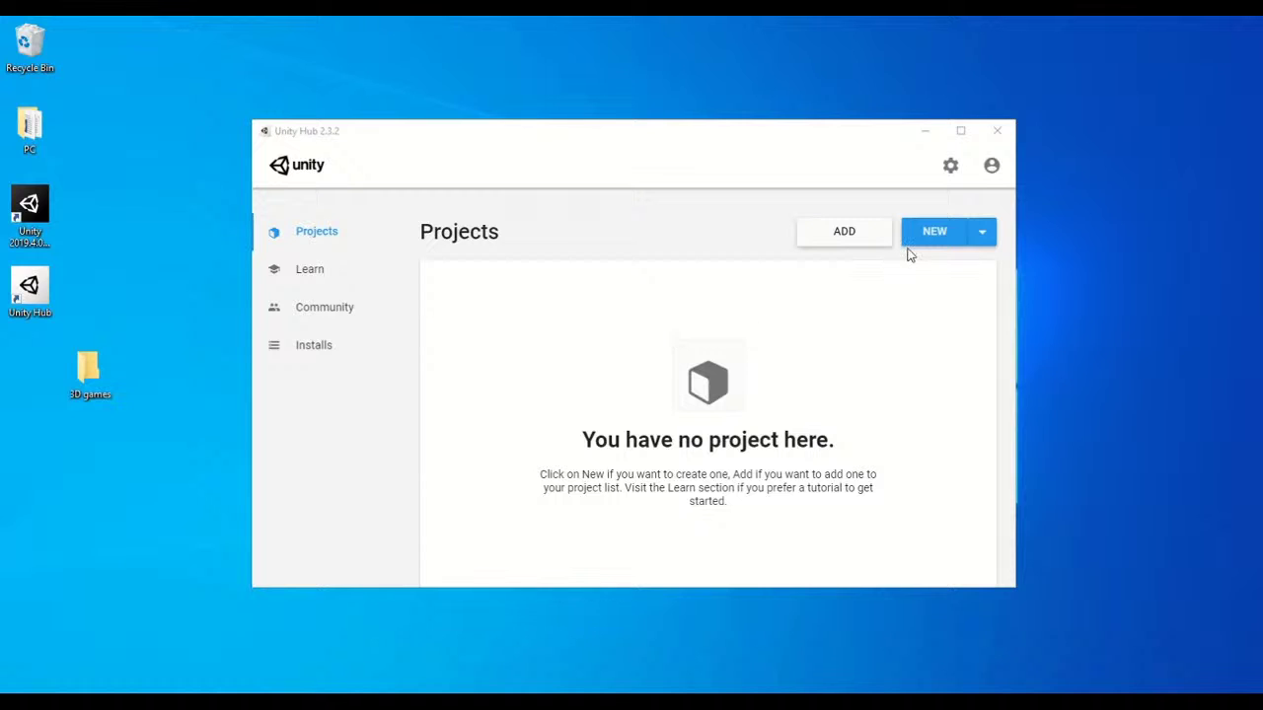
- Create a project named New Unity Project from the 3D template and allow Unity Editor through the firewall on private networks
{"action": "left_click", "coordinate": [953, 231]}
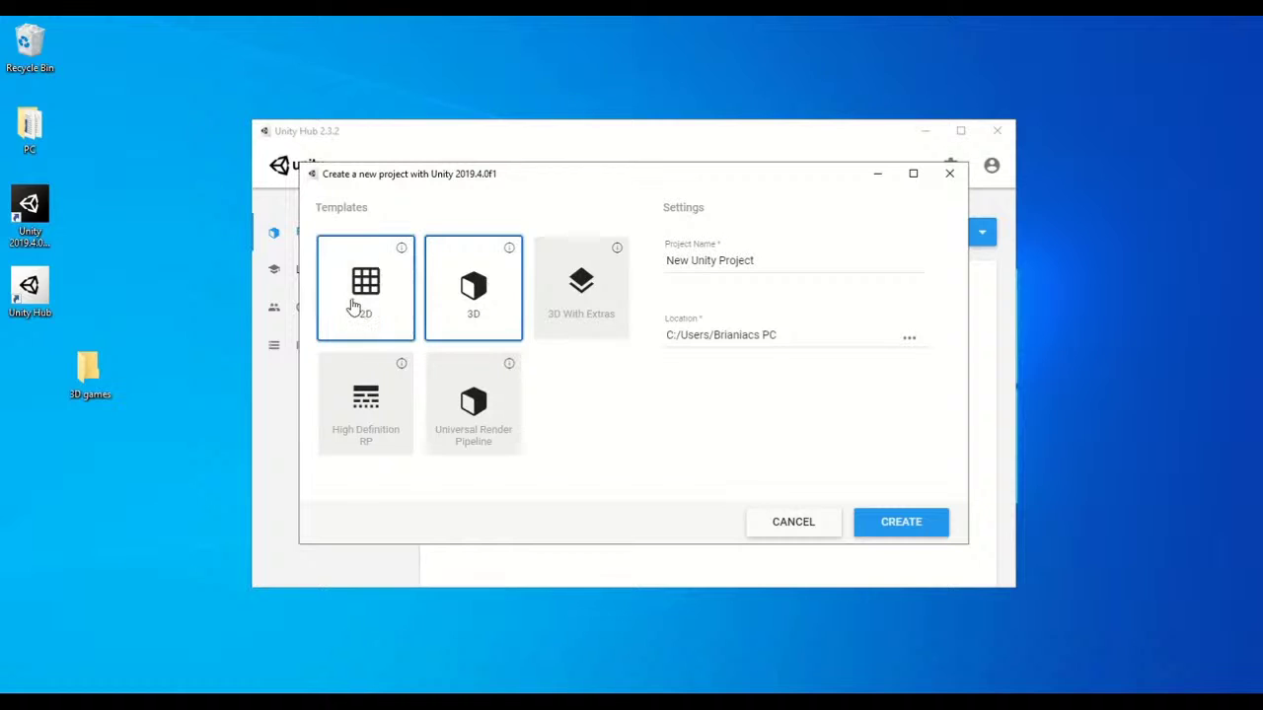
{"action": "left_click", "coordinate": [353, 306]}
{"action": "left_click", "coordinate": [493, 315]}
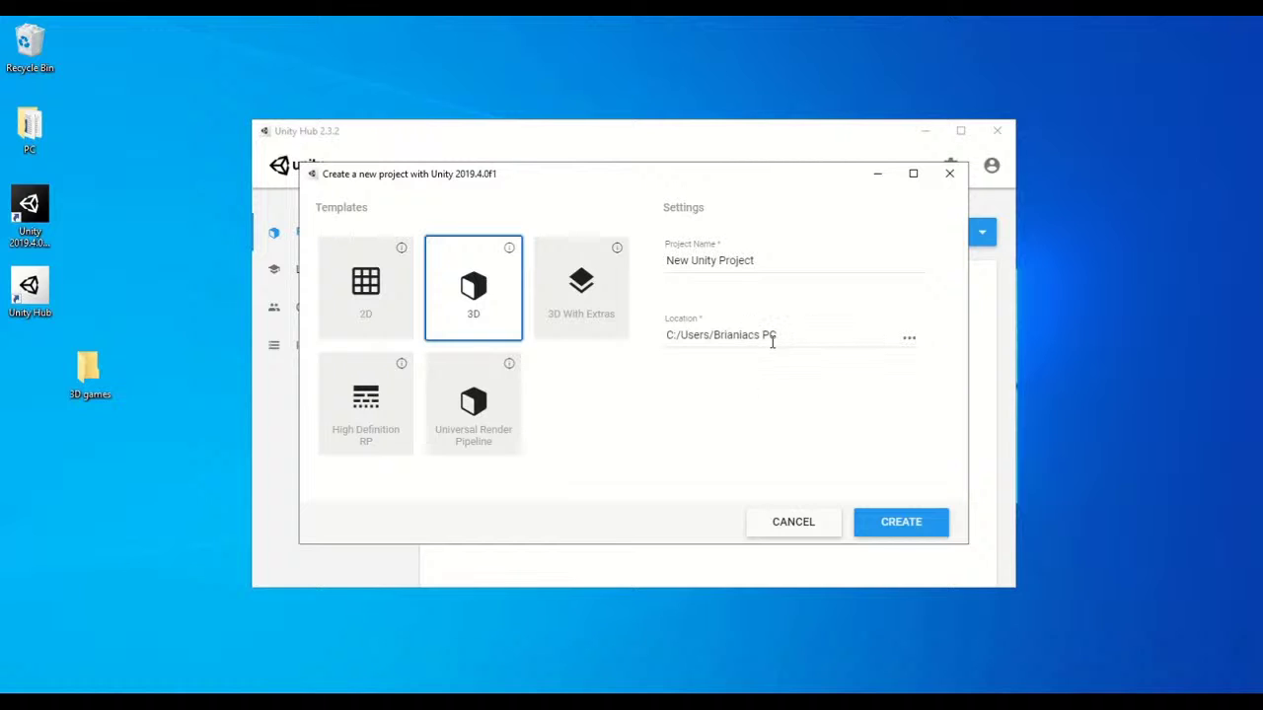
{"action": "left_click", "coordinate": [909, 529]}
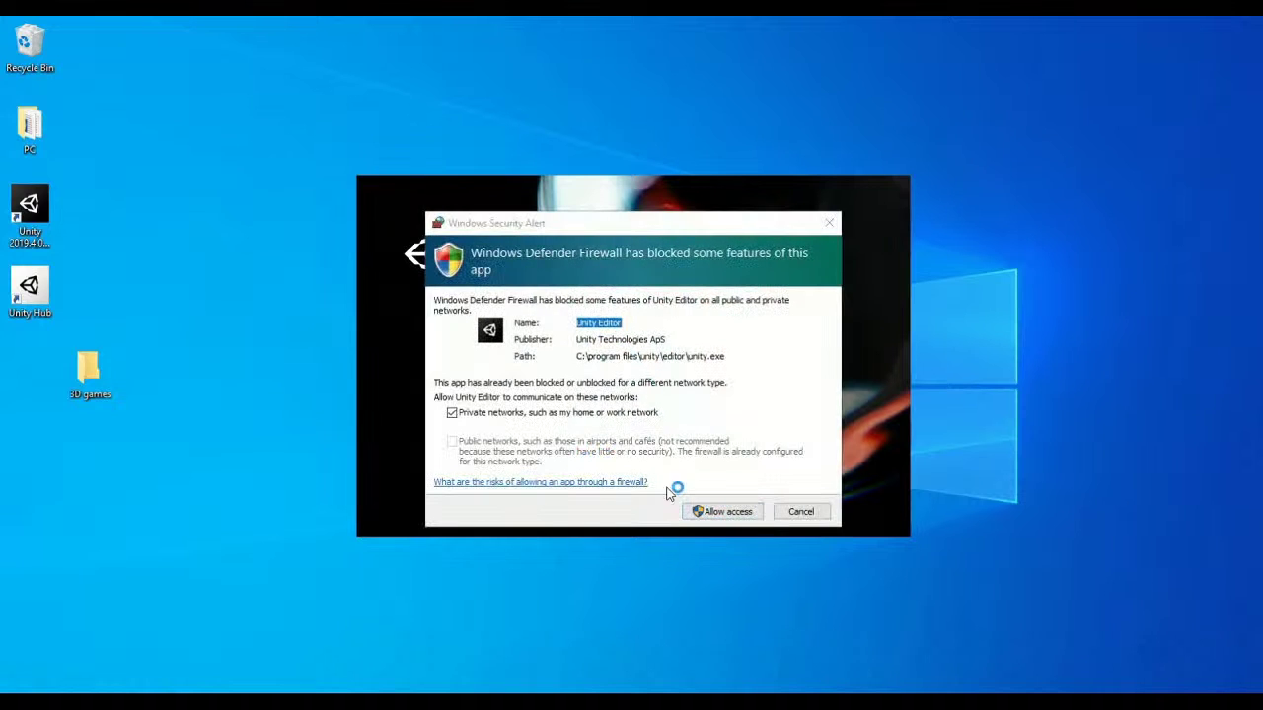
{"action": "left_click", "coordinate": [706, 511]}
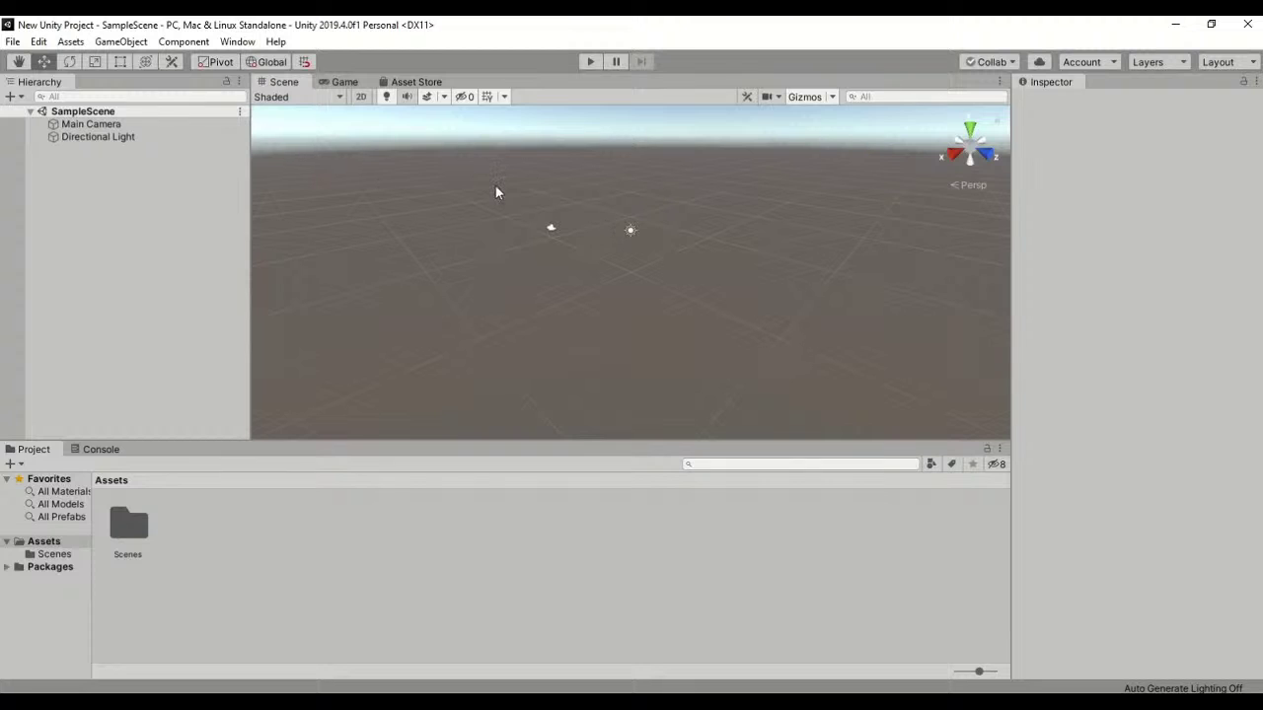
- Inspect the components and transform settings of the Main Camera and the Directional Light in SampleScene
{"action": "left_click", "coordinate": [92, 127]}
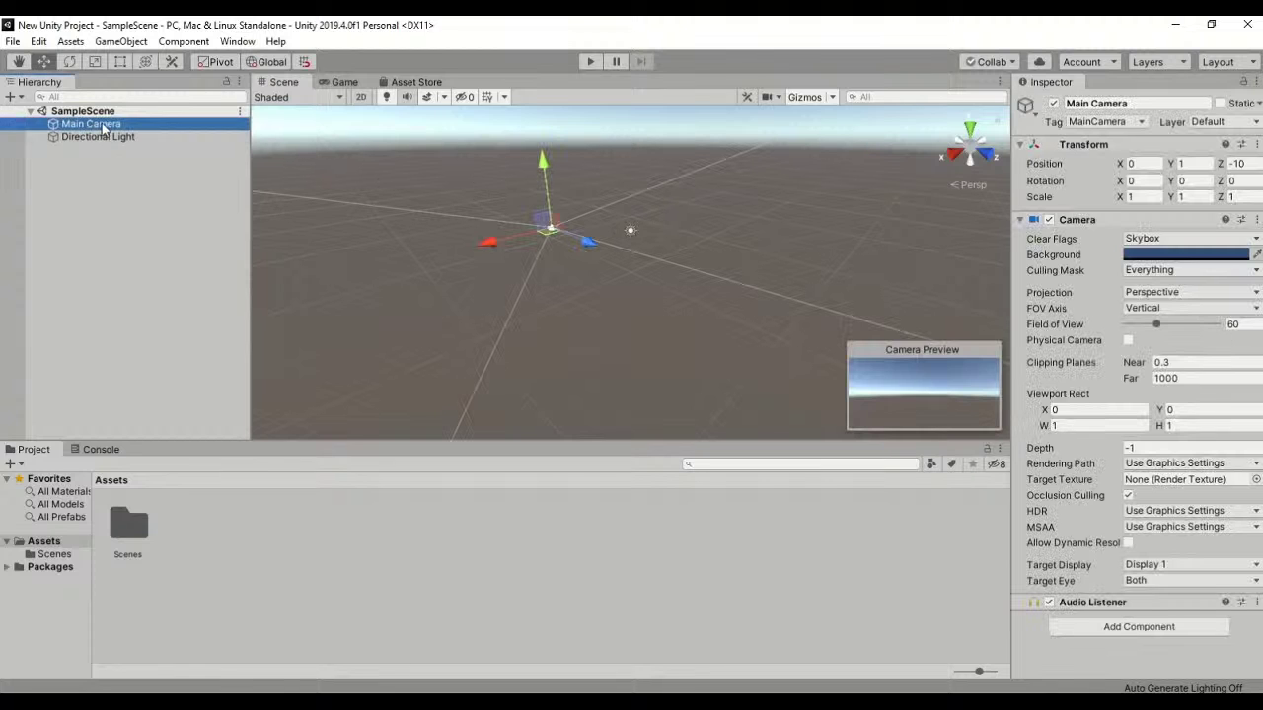
{"action": "left_click", "coordinate": [110, 138]}
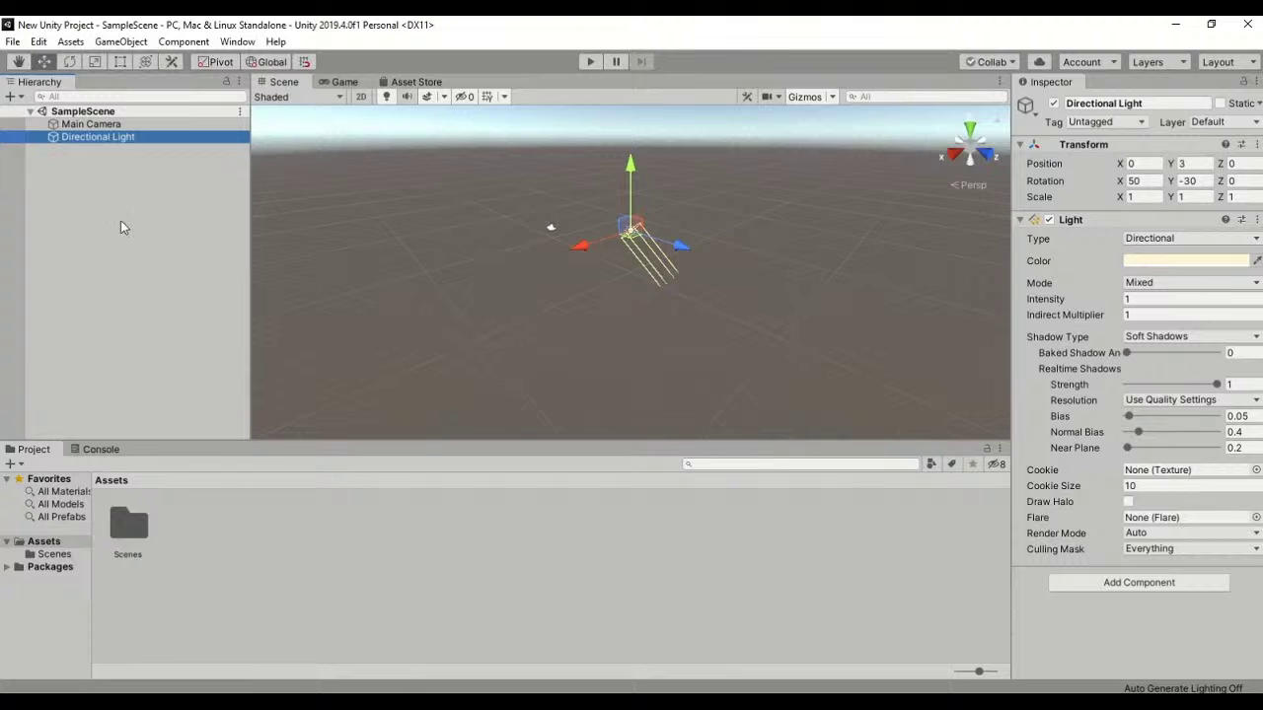
{"action": "left_click", "coordinate": [90, 200]}
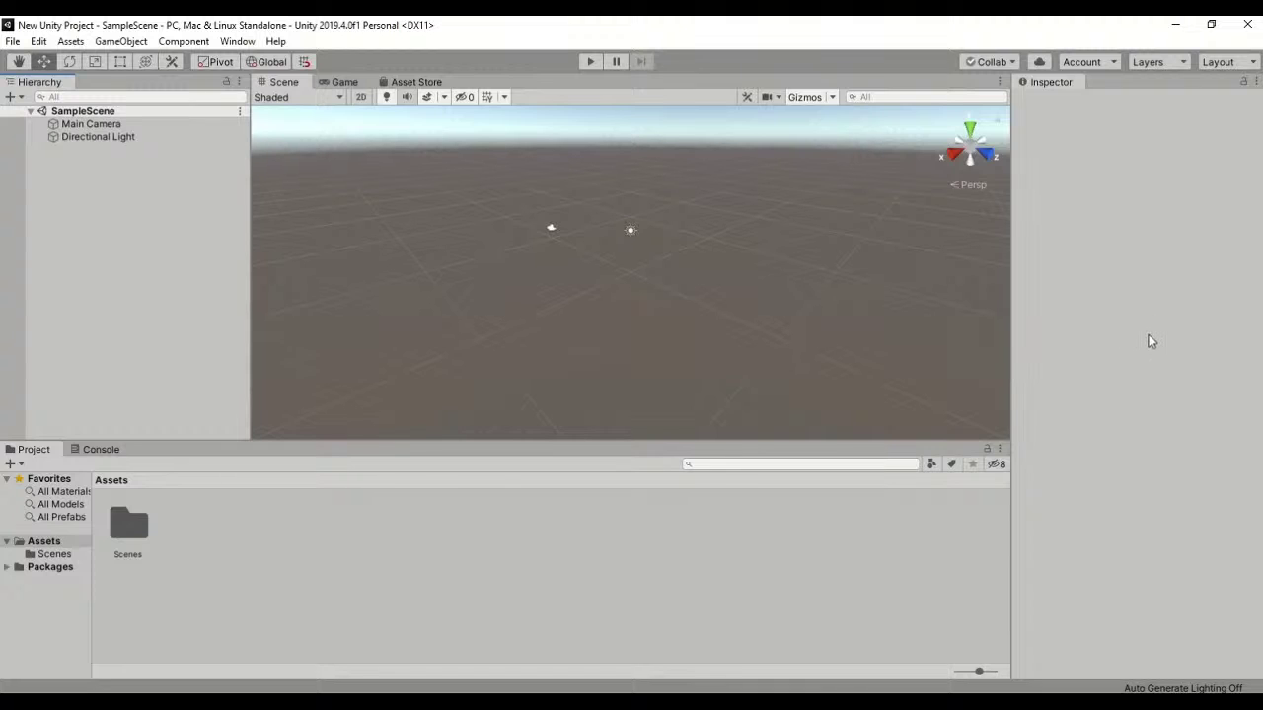
{"action": "left_click", "coordinate": [99, 126]}
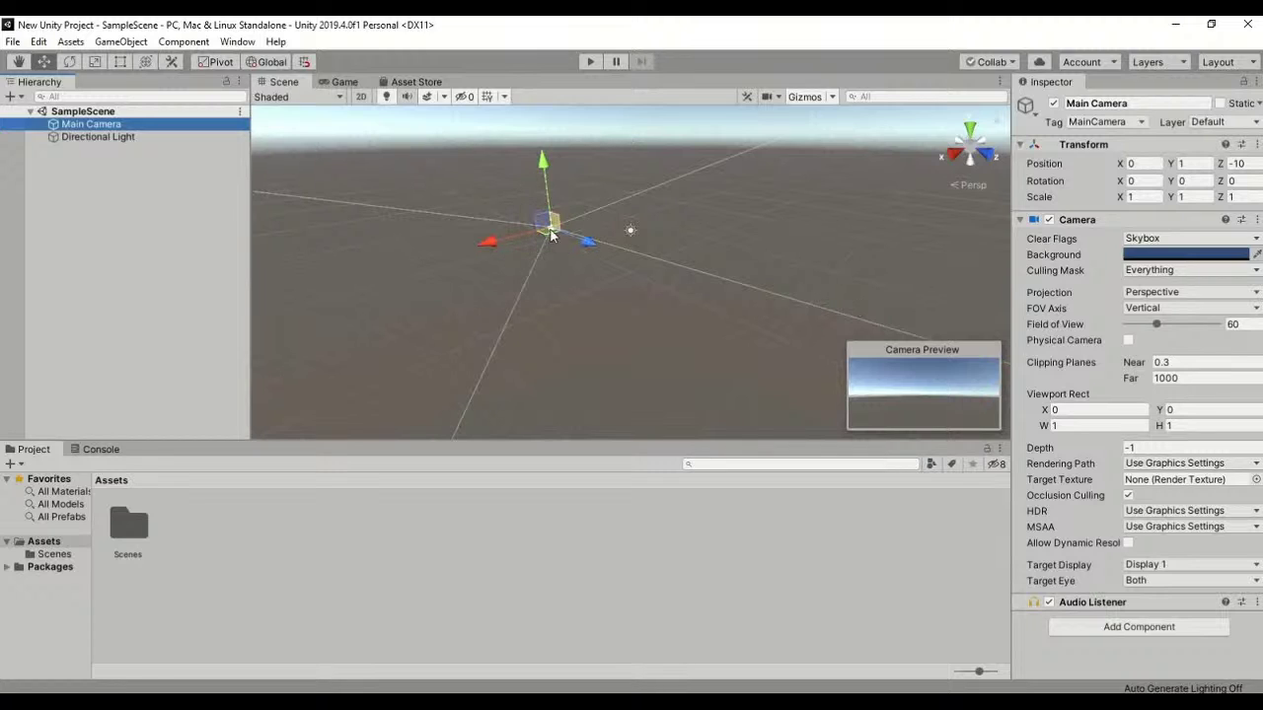
{"action": "left_click", "coordinate": [1163, 147]}
{"action": "left_click", "coordinate": [1164, 147]}
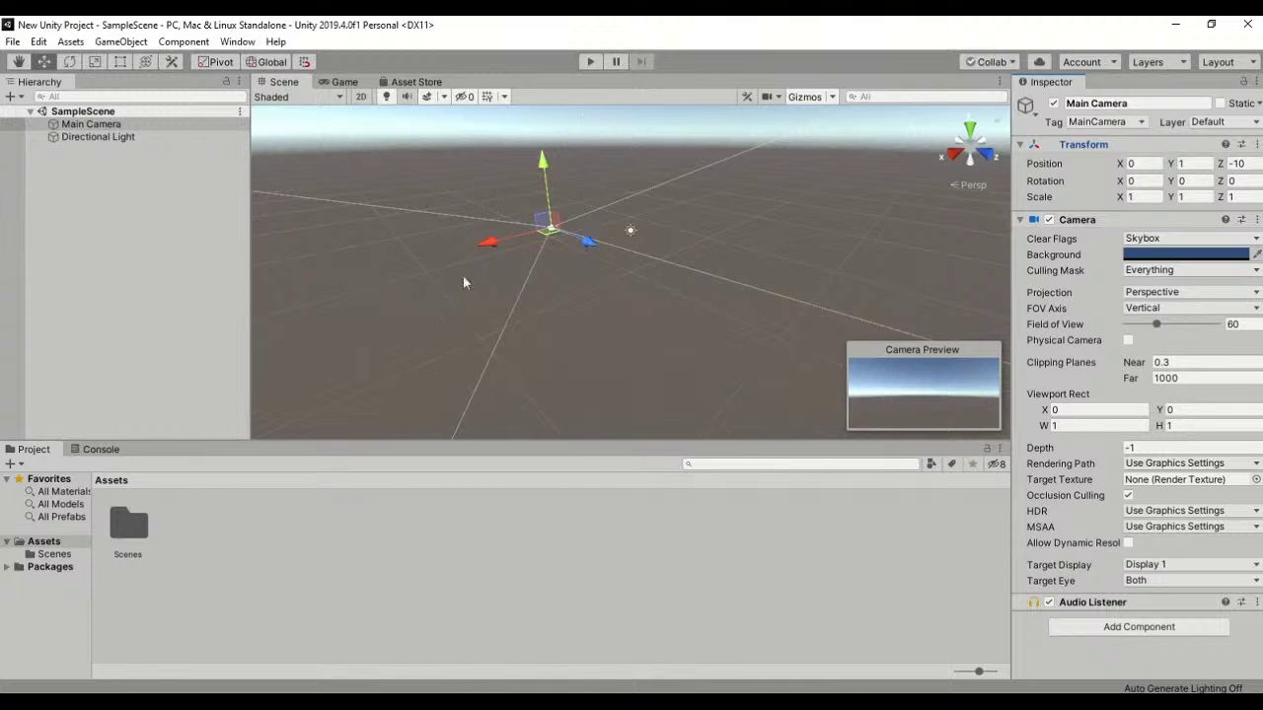
{"action": "left_click", "coordinate": [57, 311]}
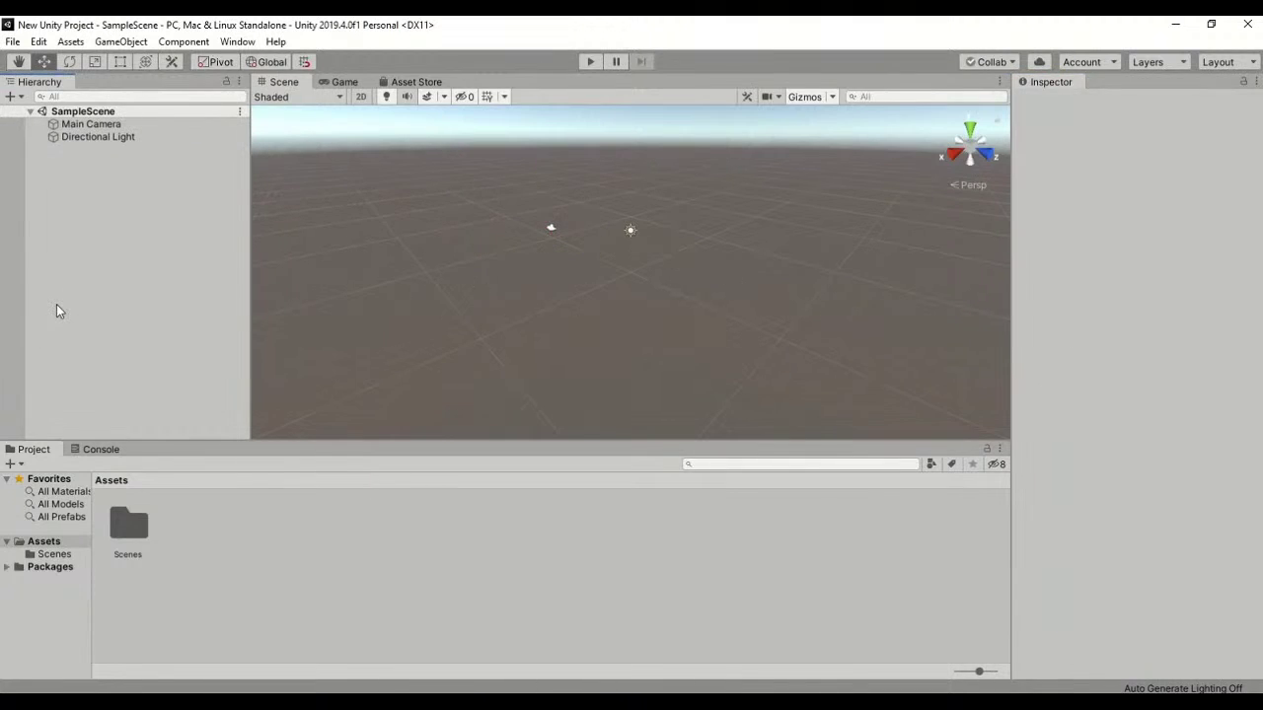
- Add a 3D Cube object to SampleScene
{"action": "right_click", "coordinate": [74, 244]}
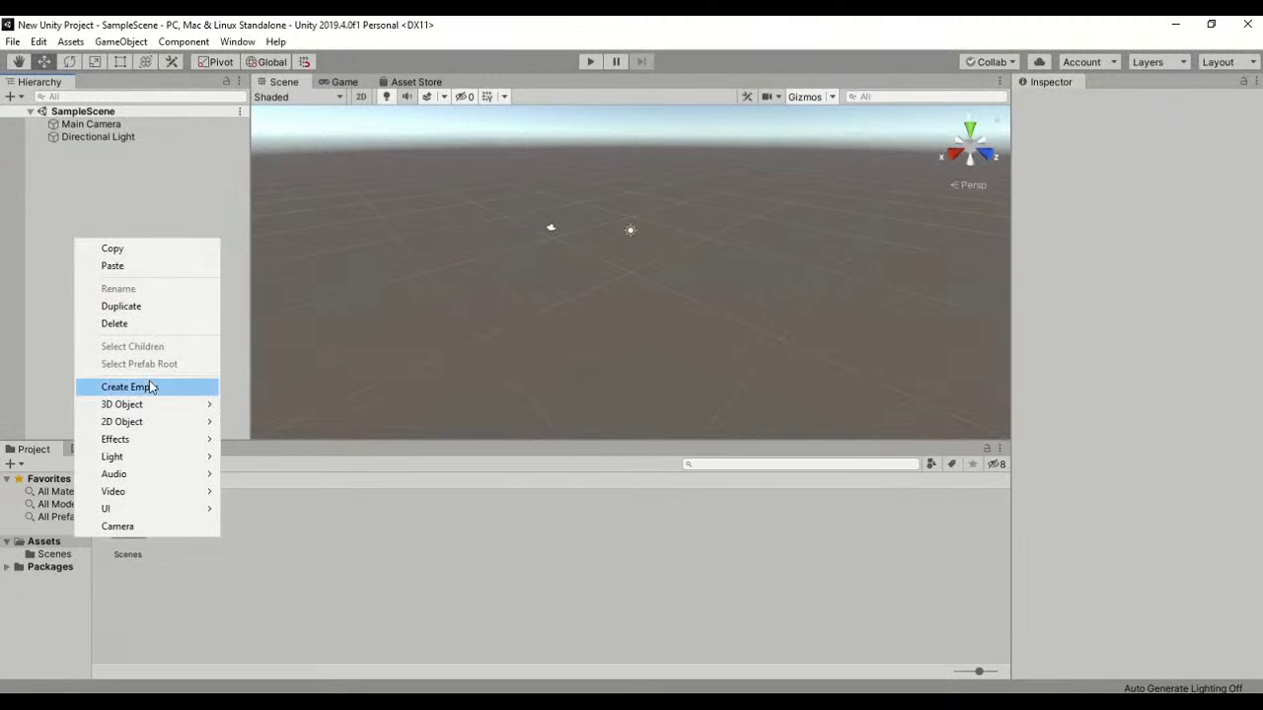
{"action": "mouse_move", "coordinate": [172, 414]}
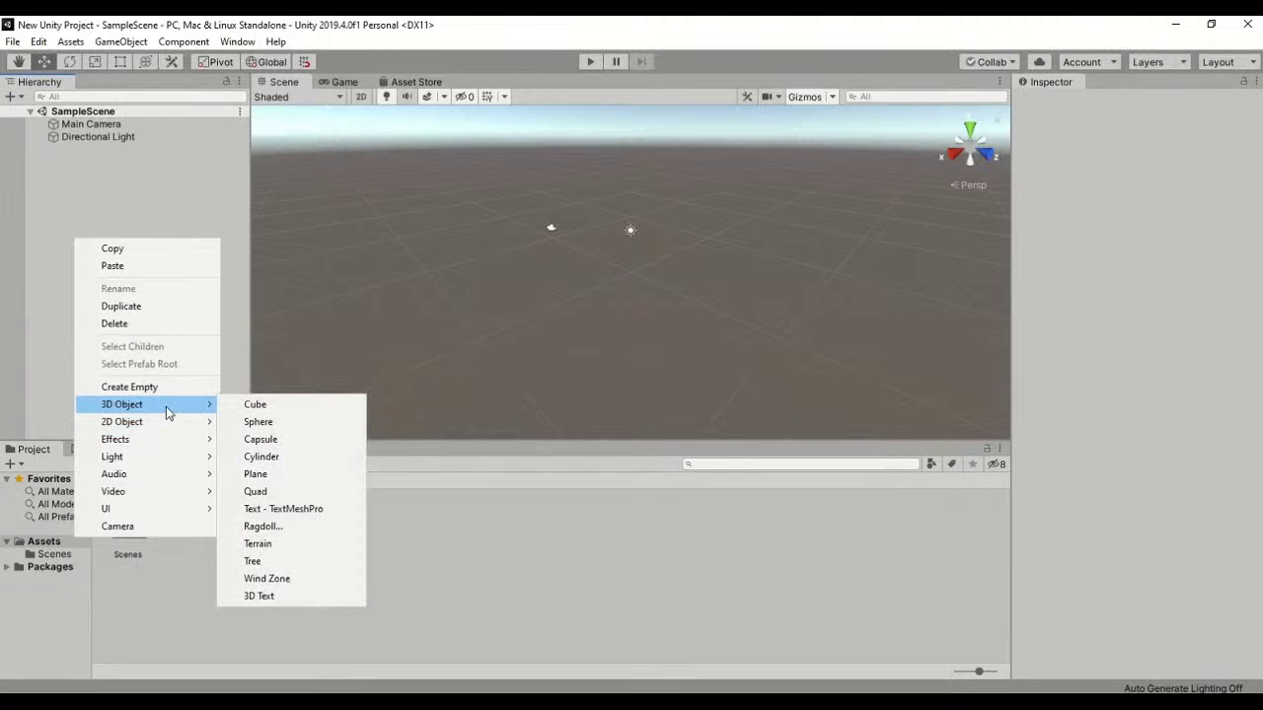
{"action": "left_click", "coordinate": [258, 405]}
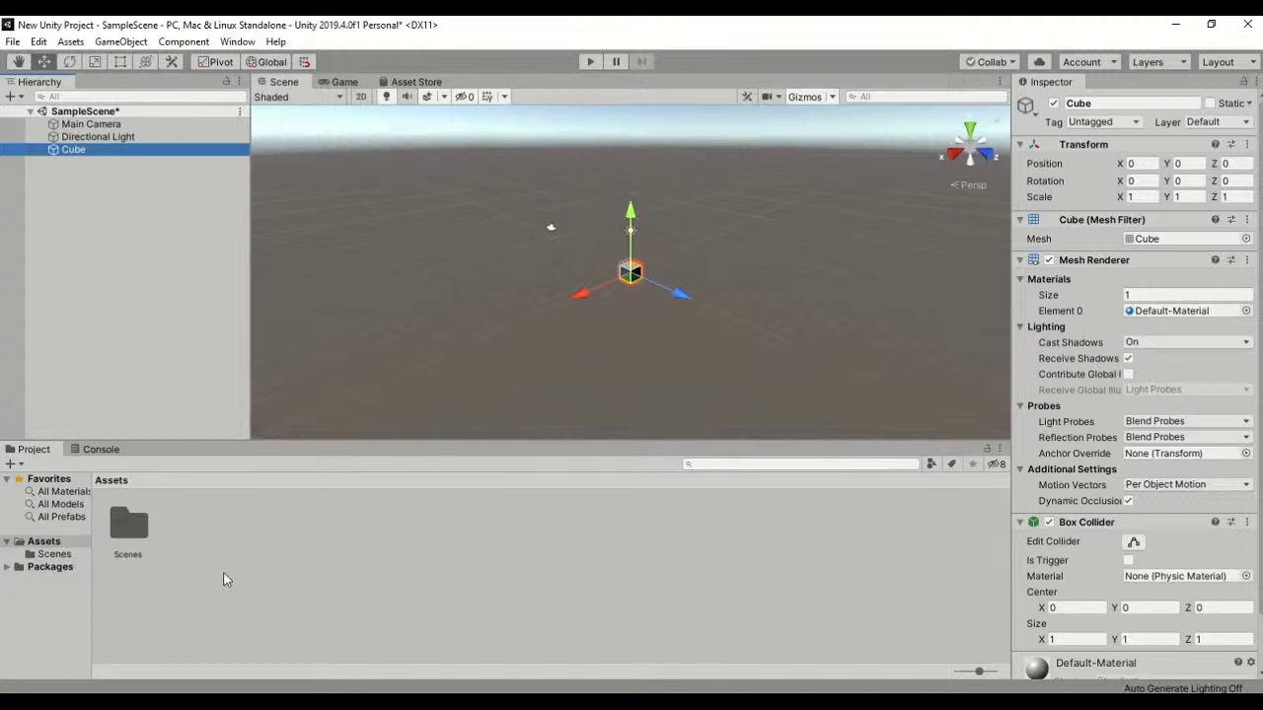
- Look through the project's Scenes folder and its SampleScene asset, and return to the Assets folder
{"action": "double_click", "coordinate": [130, 539]}
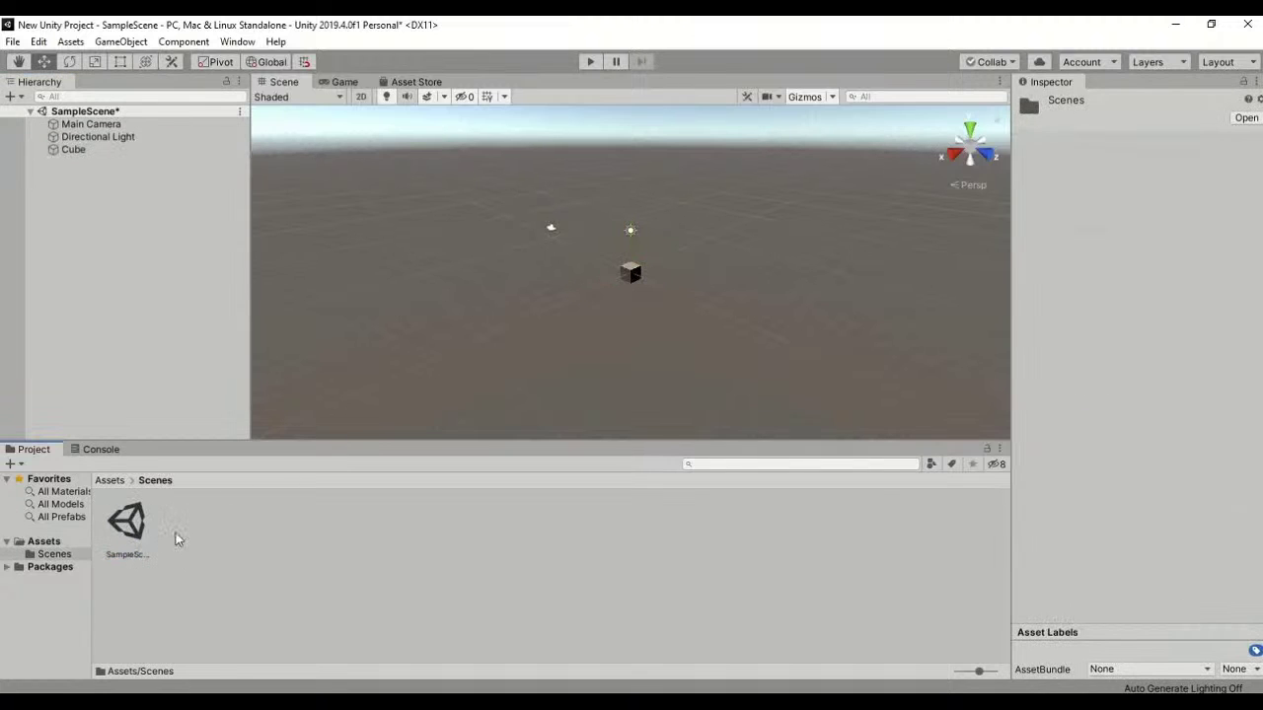
{"action": "left_click", "coordinate": [135, 531]}
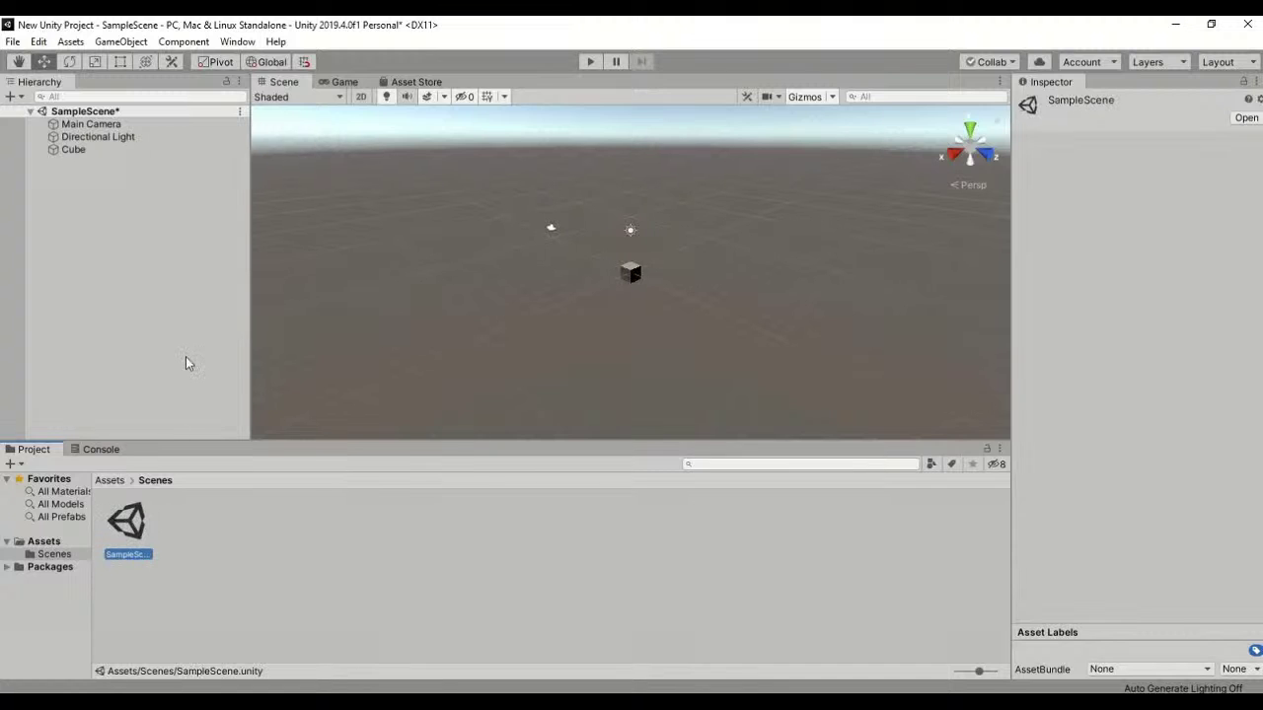
{"action": "left_click", "coordinate": [51, 112]}
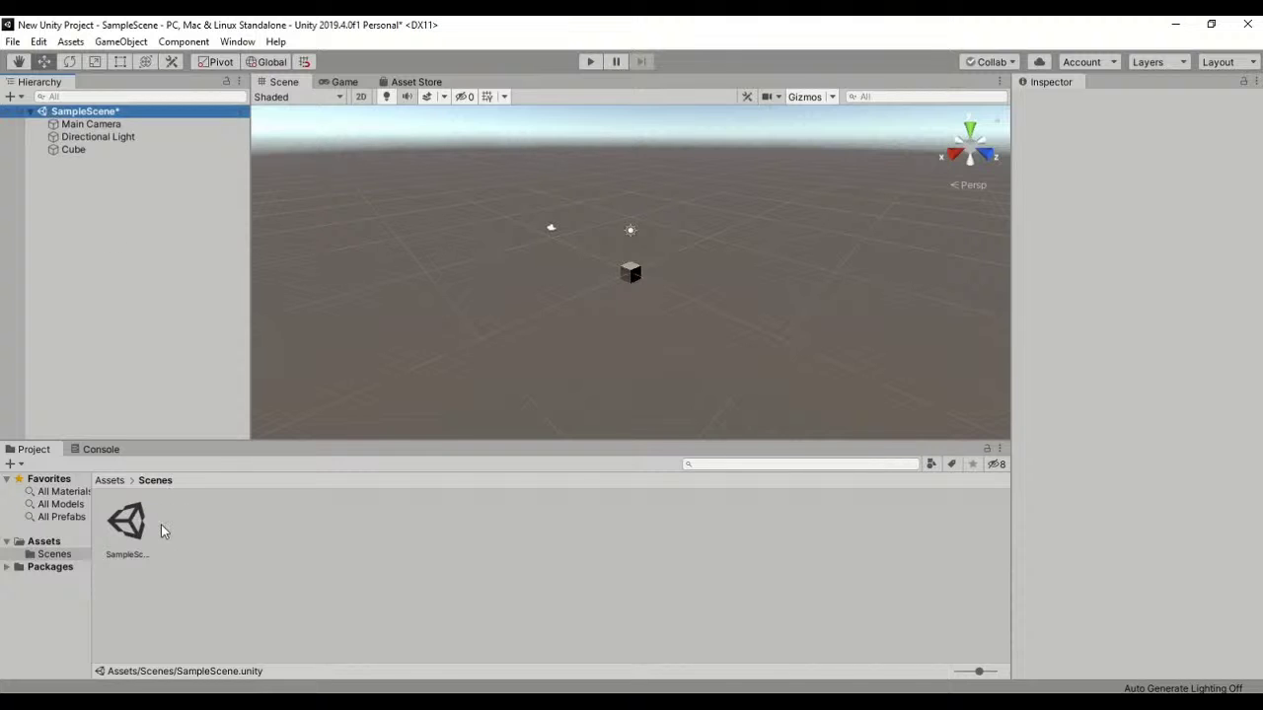
{"action": "left_click", "coordinate": [109, 481]}
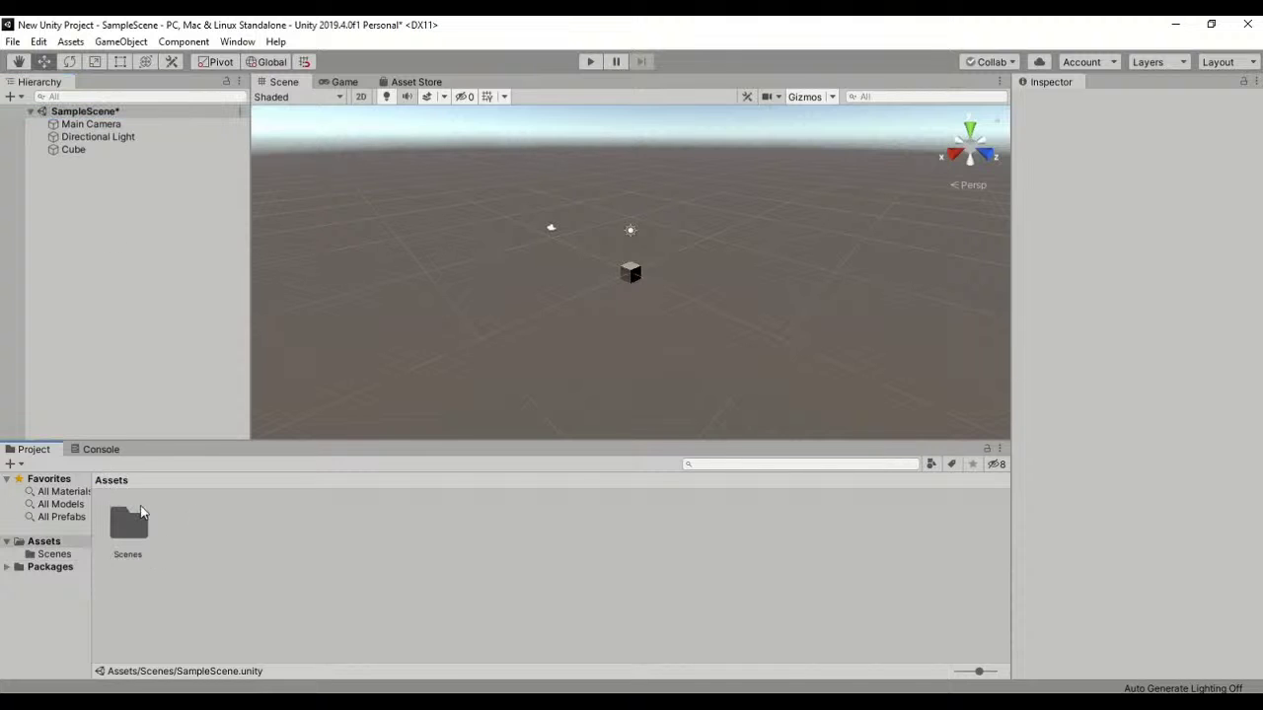
{"action": "double_click", "coordinate": [129, 530]}
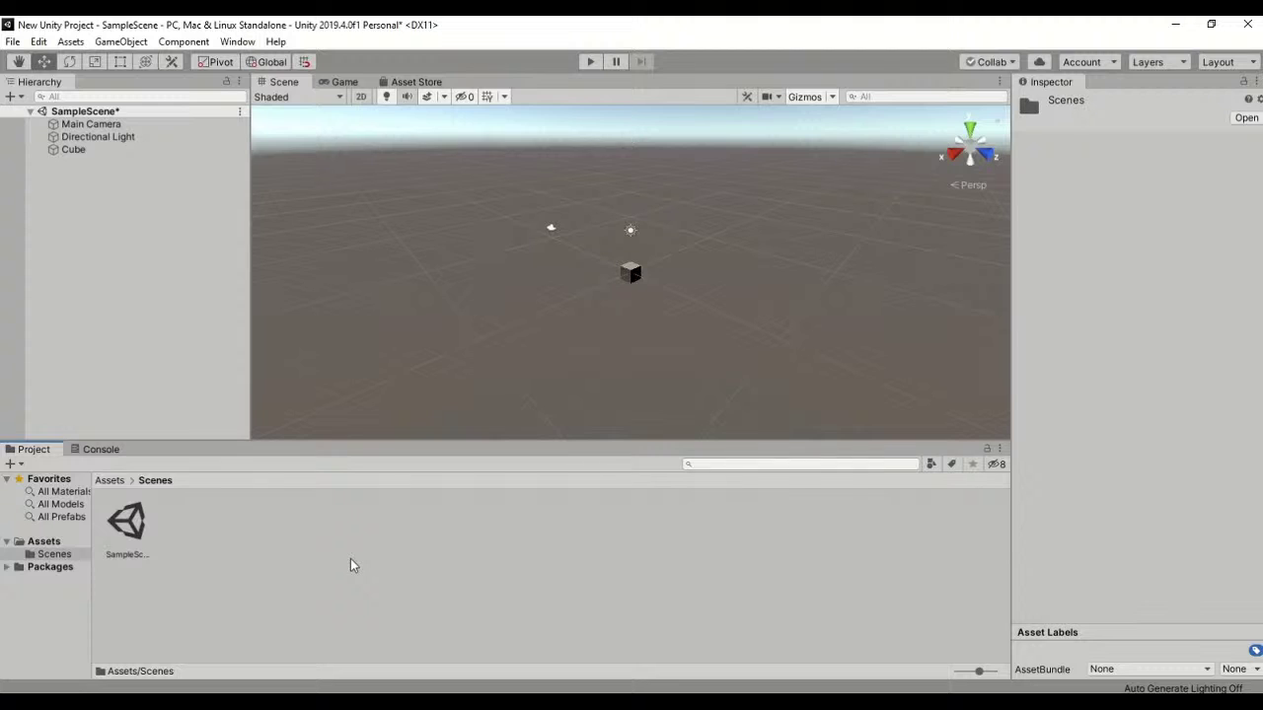
{"action": "left_click", "coordinate": [108, 480]}
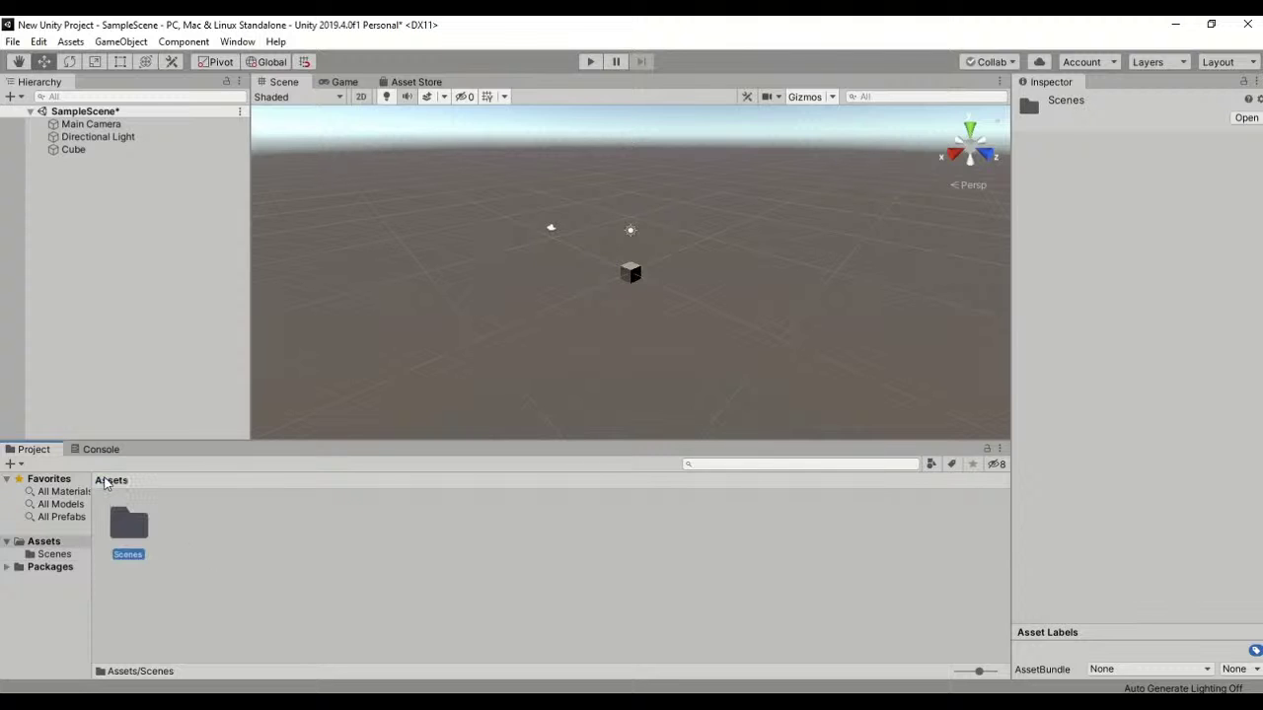
{"action": "left_click", "coordinate": [321, 606]}
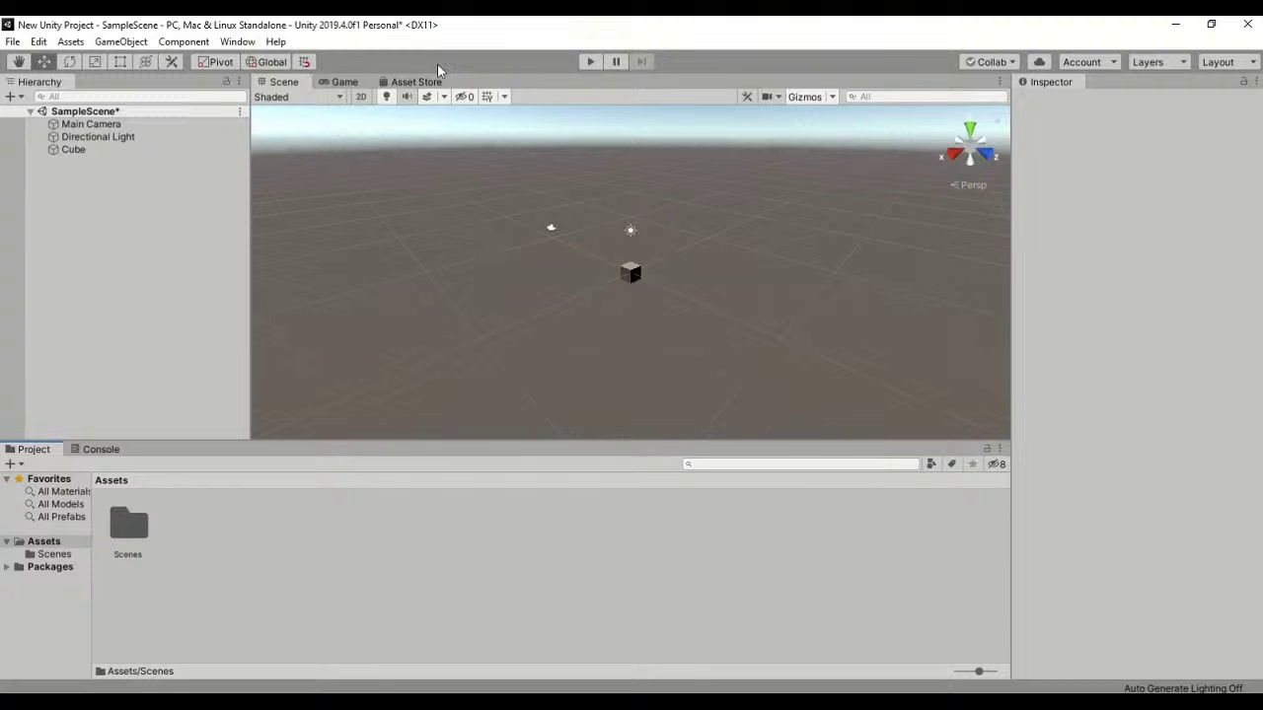
- Compare how the cube appears in the Game view and in the Scene view
{"action": "left_click", "coordinate": [340, 84]}
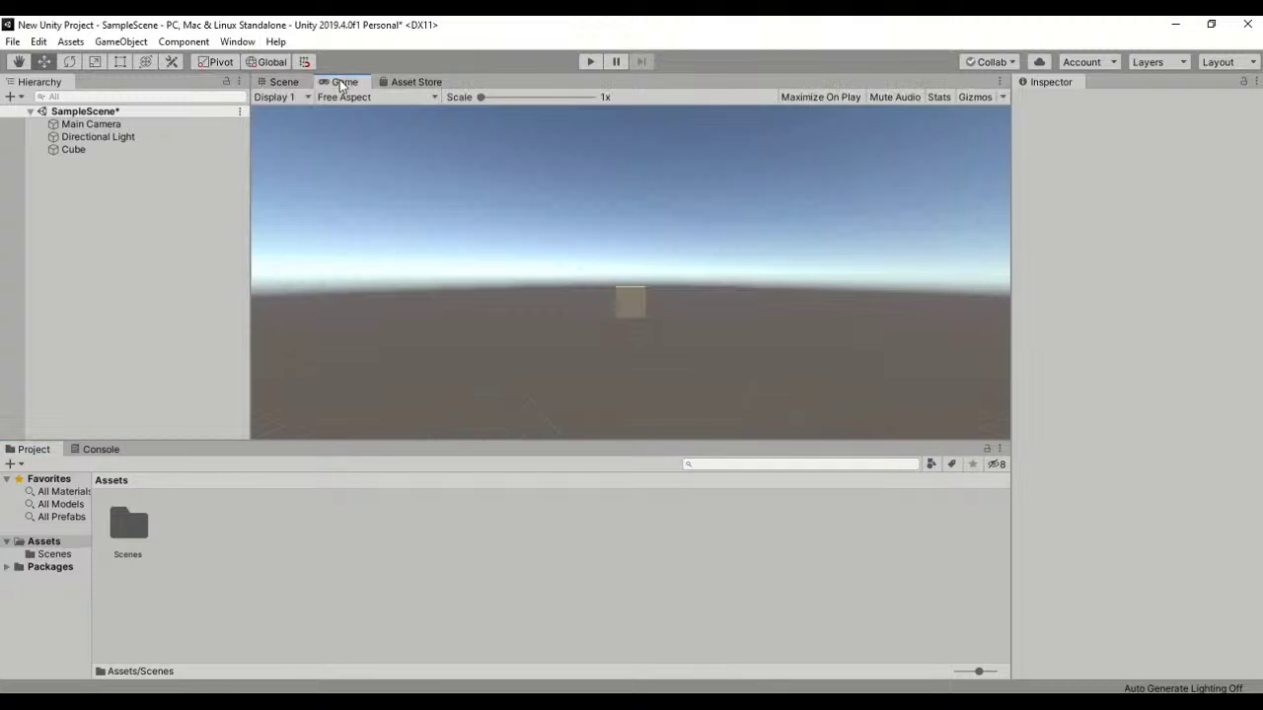
{"action": "left_click", "coordinate": [286, 84]}
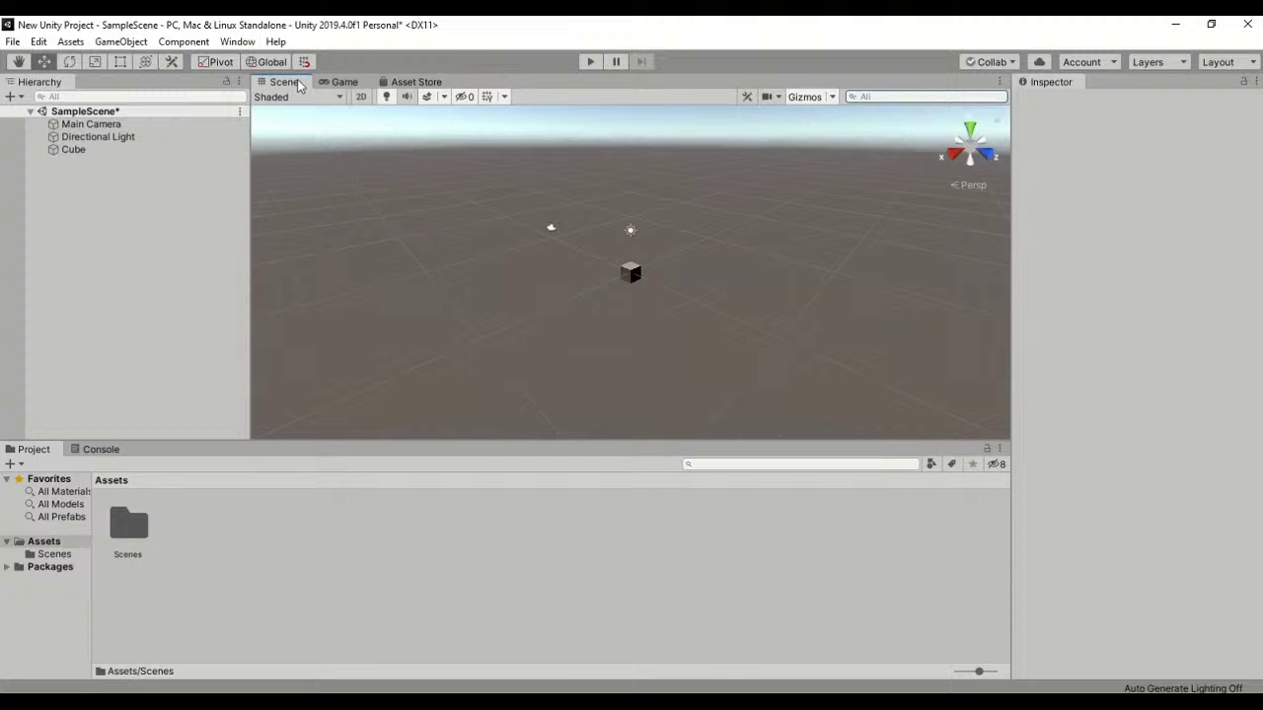
{"action": "left_click", "coordinate": [345, 84]}
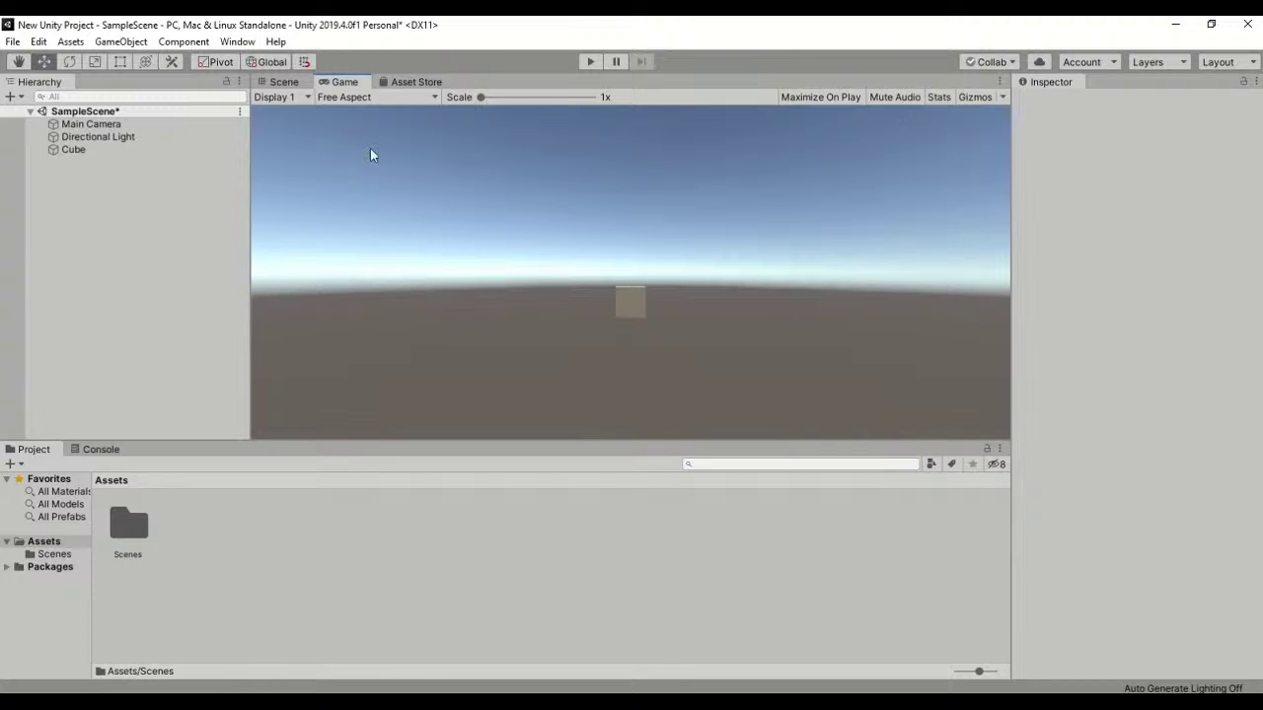
{"action": "left_click", "coordinate": [290, 81]}
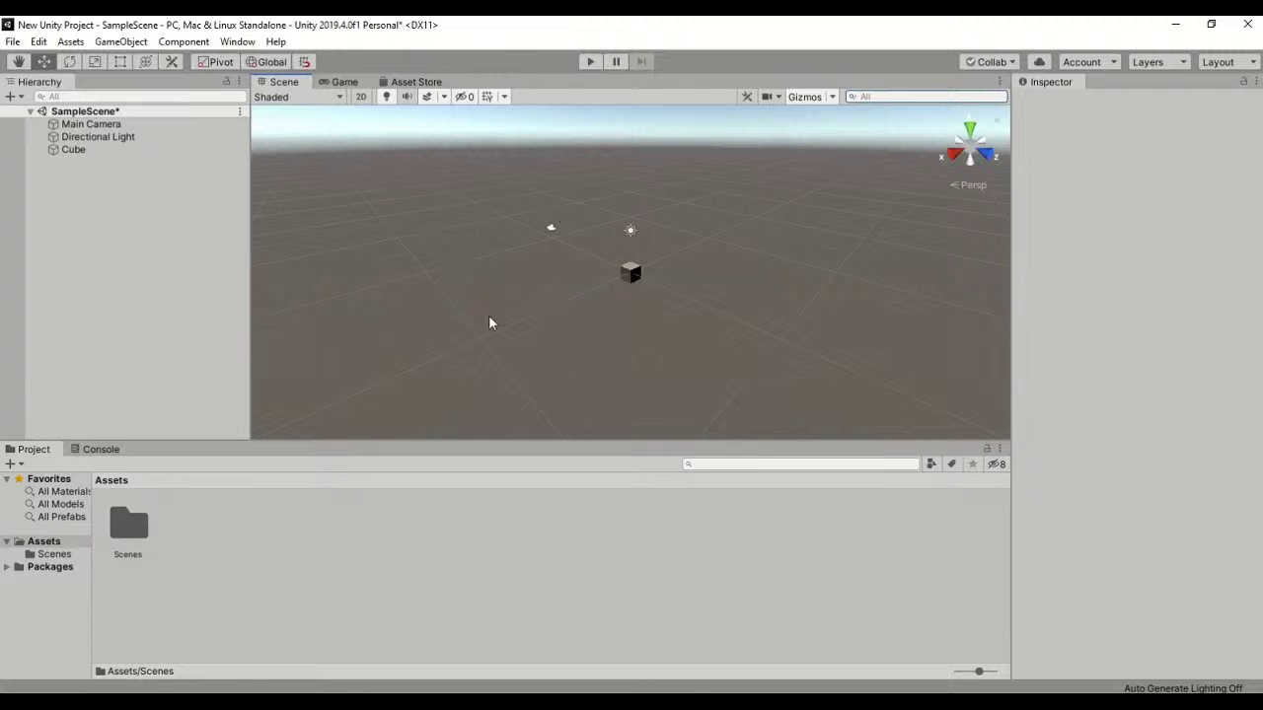
{"action": "left_click", "coordinate": [343, 82]}
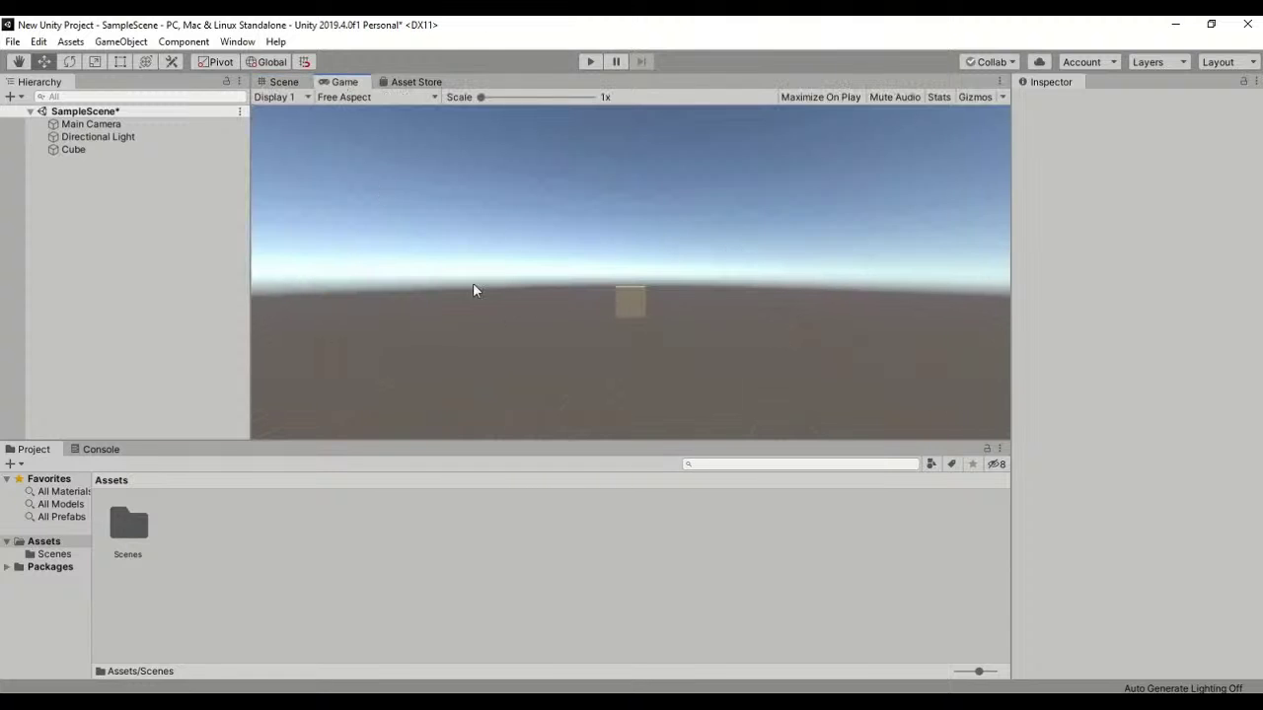
{"action": "left_click", "coordinate": [283, 83]}
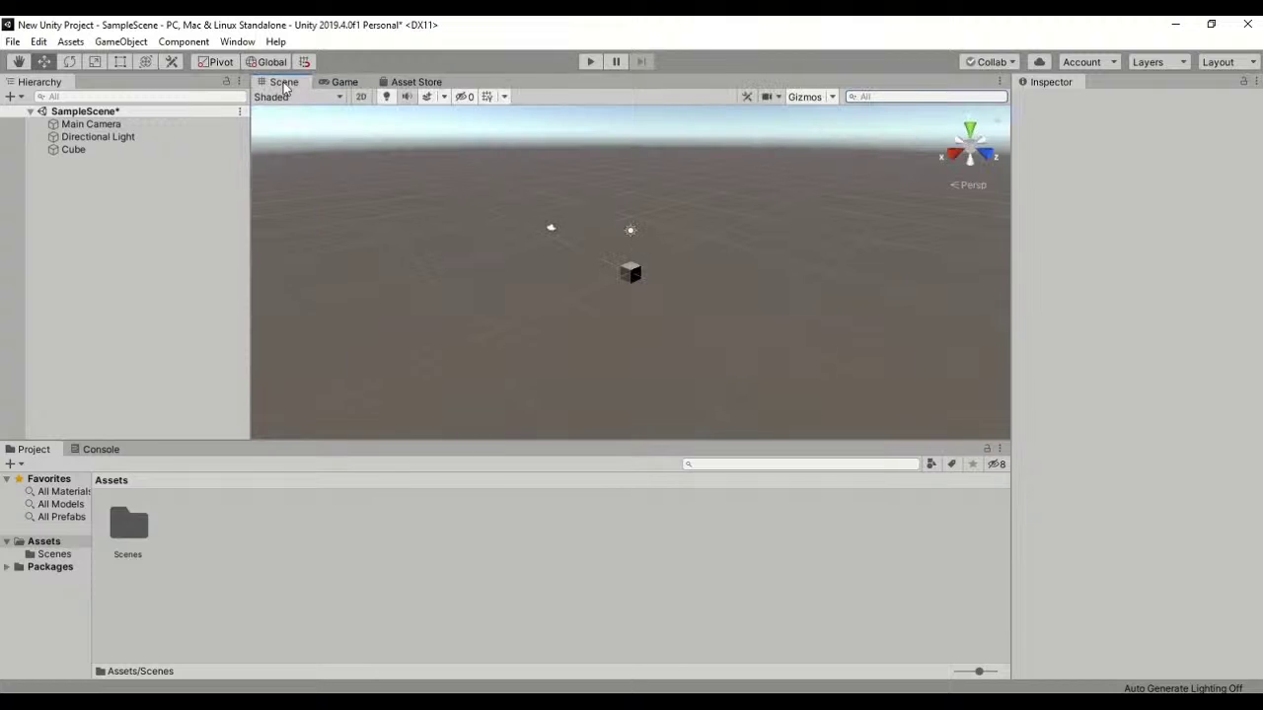
- Compare the Scene view in 2D and 3D mode, and check the Game view once more
{"action": "left_click", "coordinate": [359, 97]}
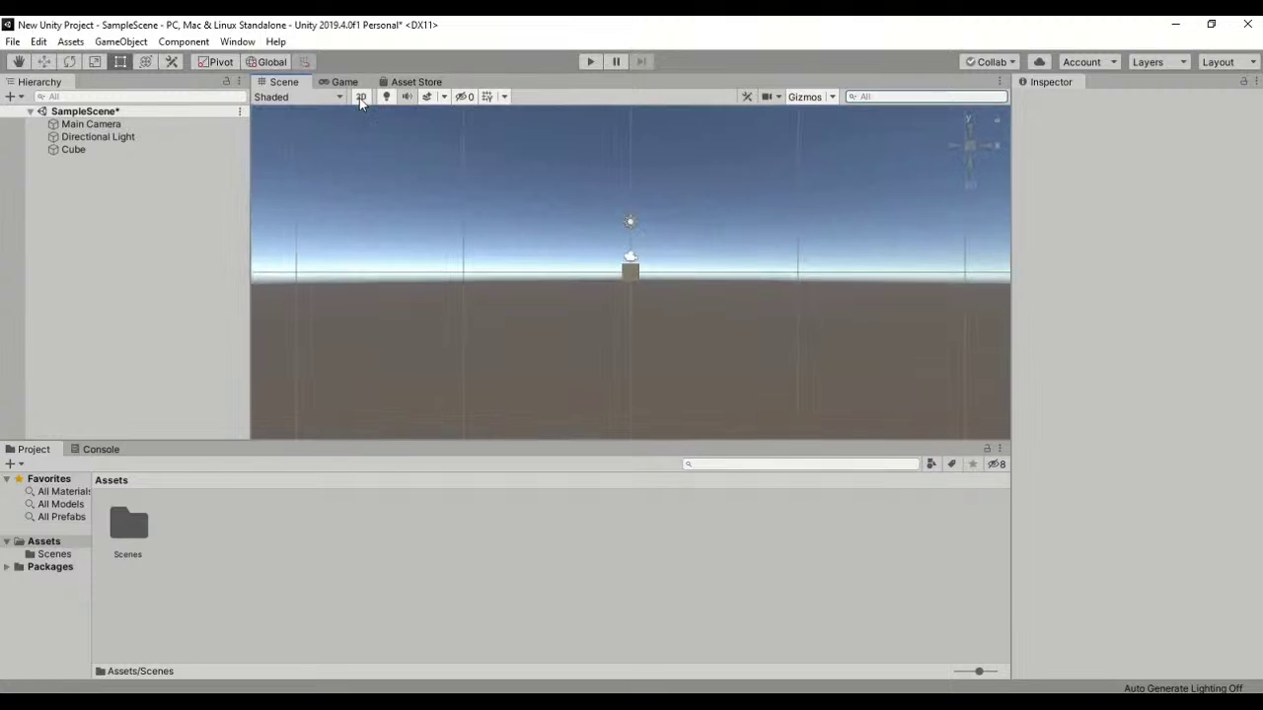
{"action": "left_click", "coordinate": [360, 98]}
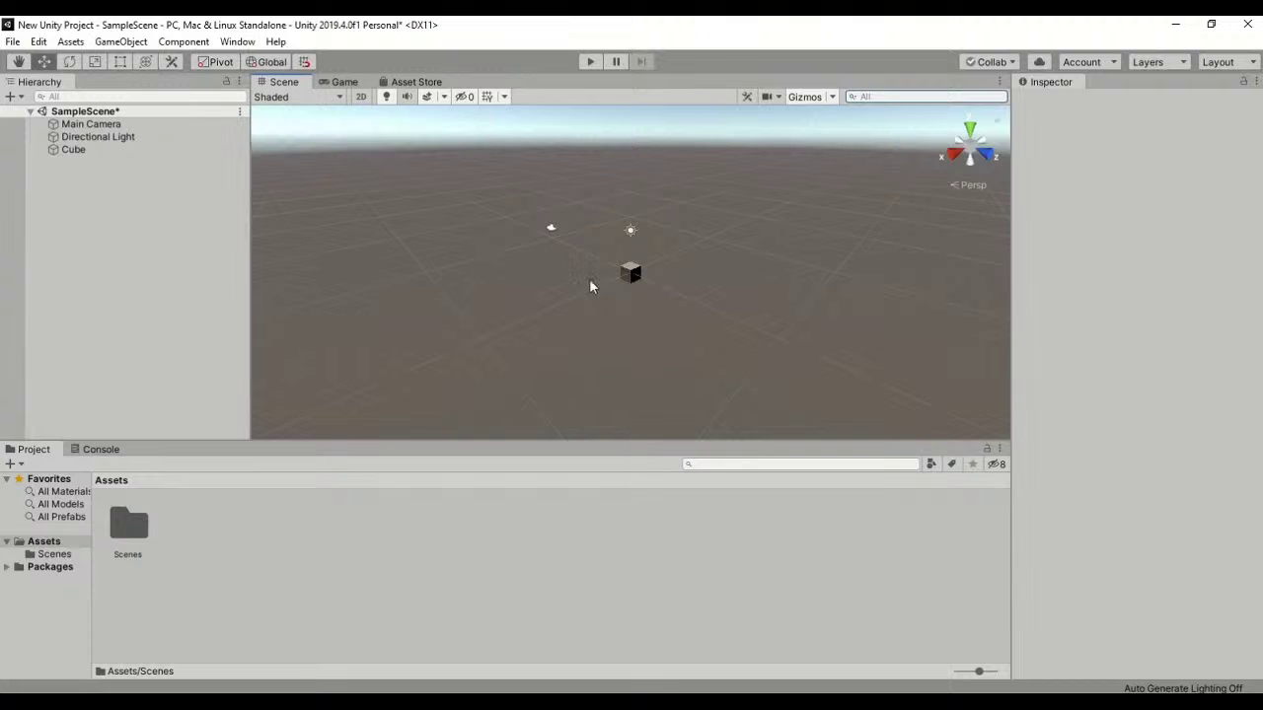
{"action": "left_click", "coordinate": [360, 97]}
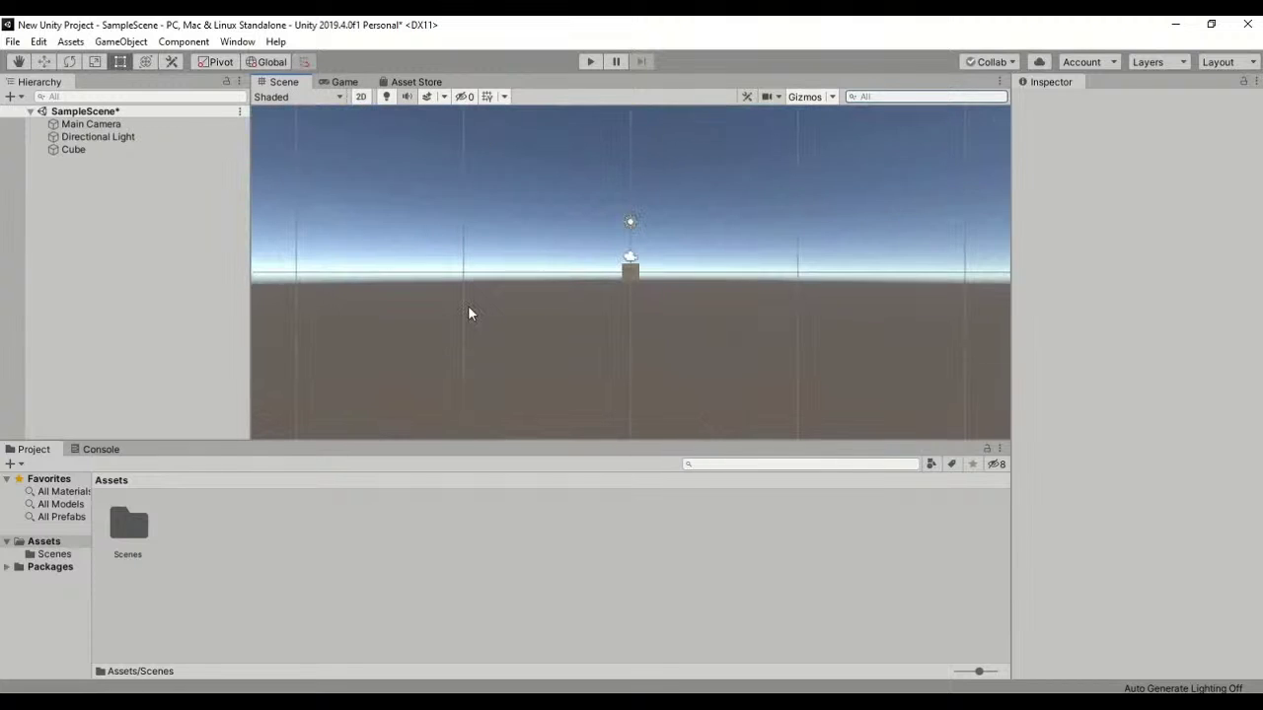
{"action": "left_click", "coordinate": [360, 96]}
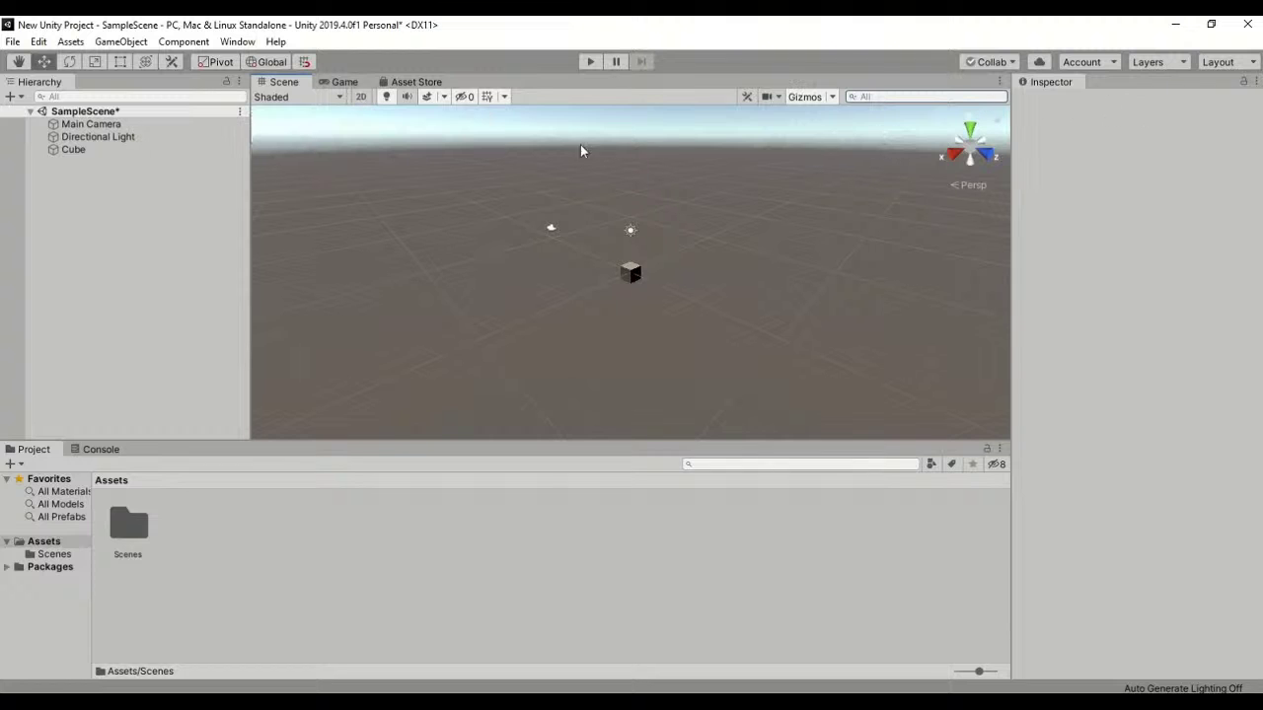
{"action": "left_click", "coordinate": [339, 85]}
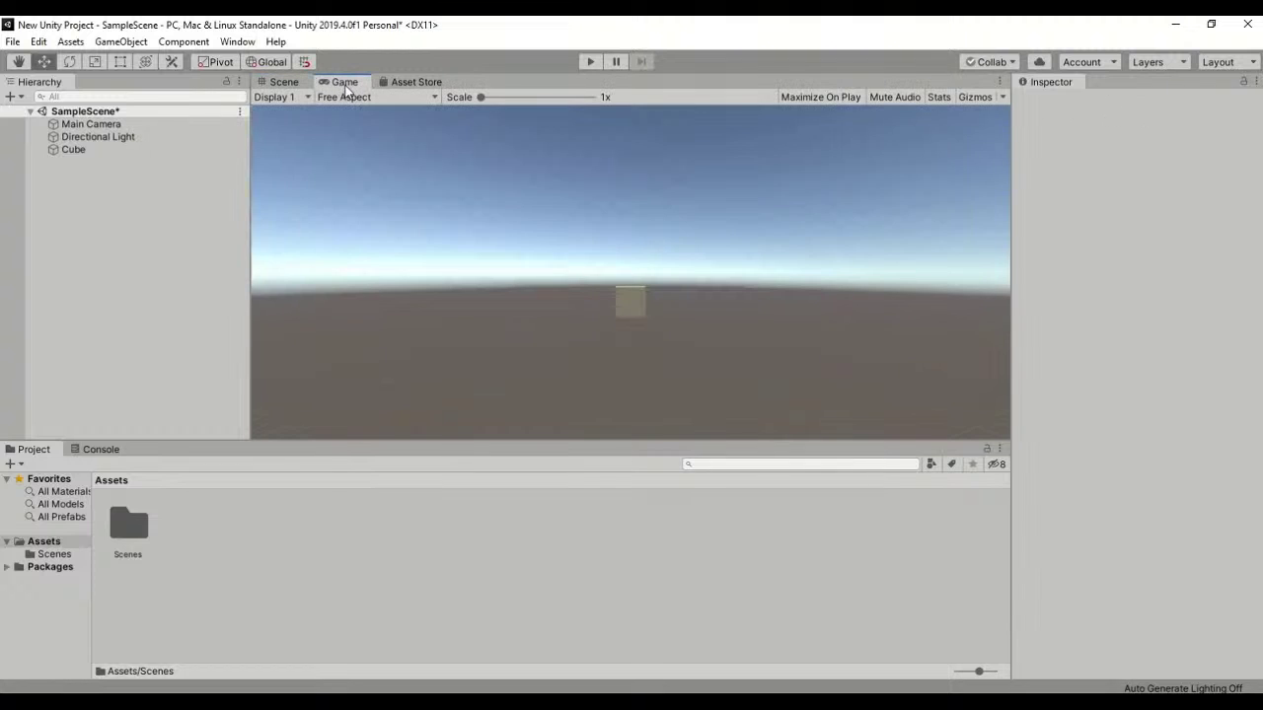
{"action": "left_click", "coordinate": [289, 83]}
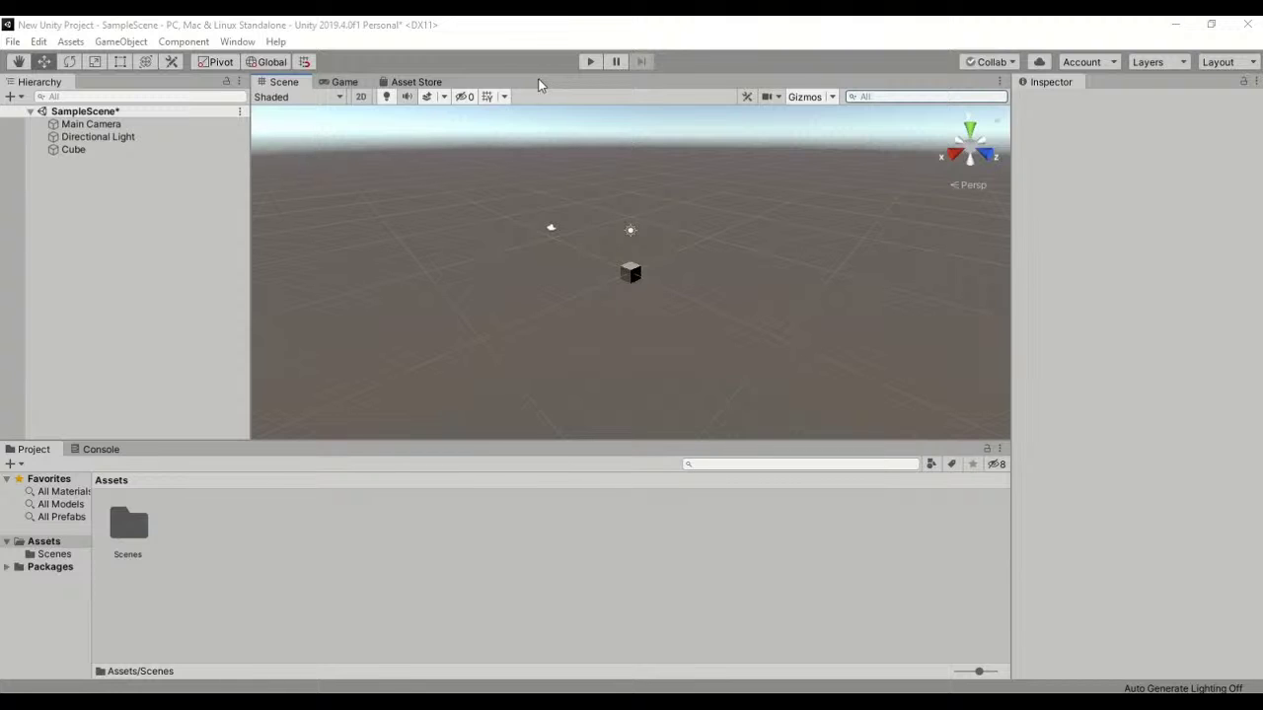
- Hide and restore the Scene view's grid twice to demonstrate its effect
{"action": "left_click", "coordinate": [487, 99]}
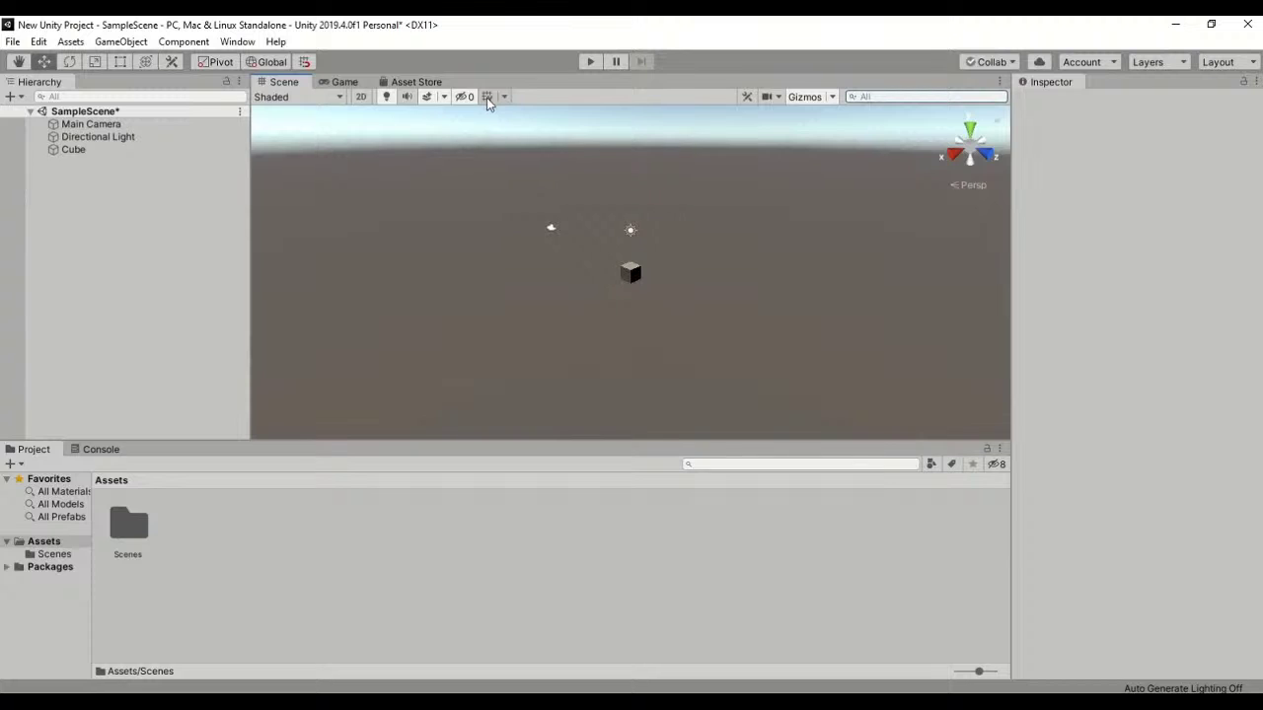
{"action": "left_click", "coordinate": [487, 99]}
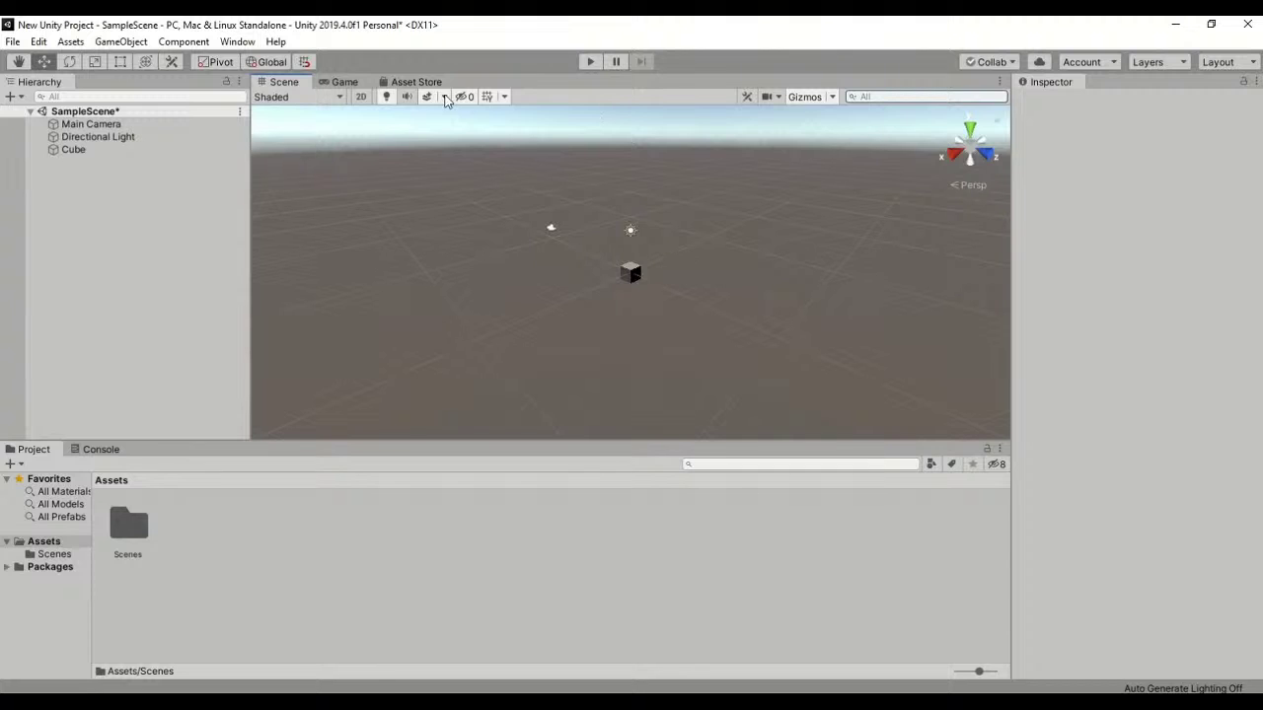
{"action": "left_click", "coordinate": [485, 98]}
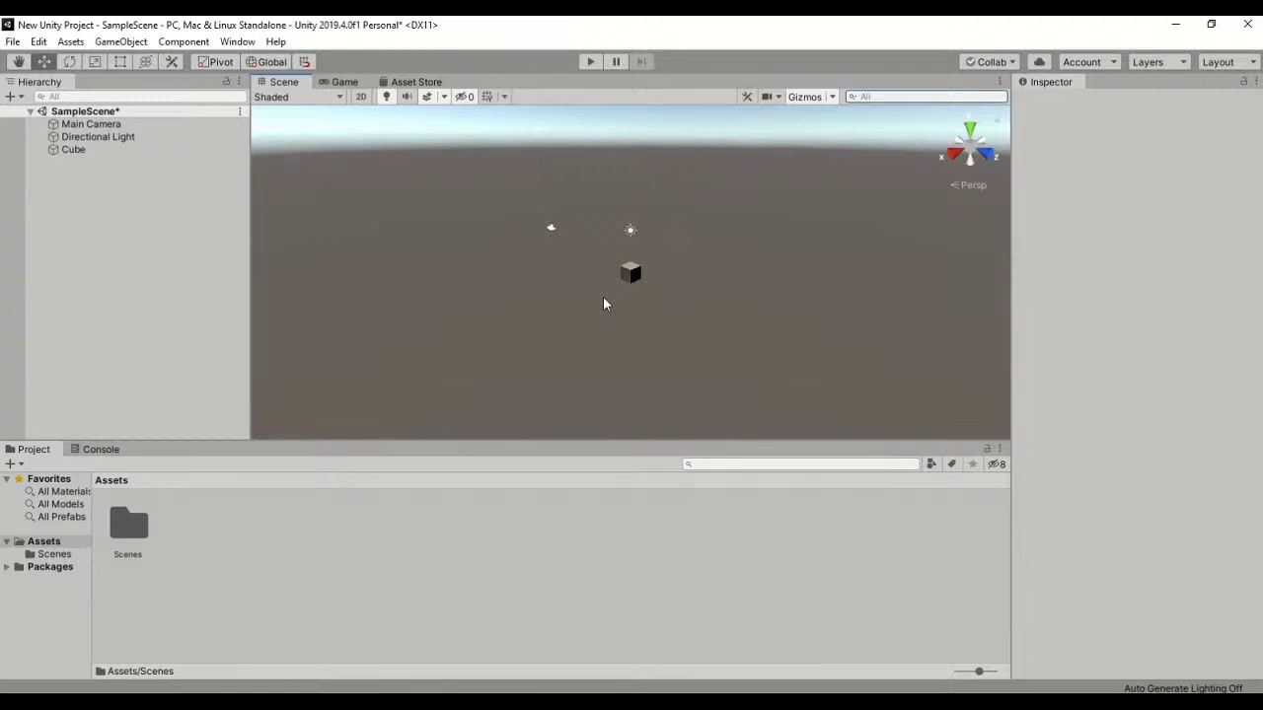
{"action": "left_click", "coordinate": [487, 99]}
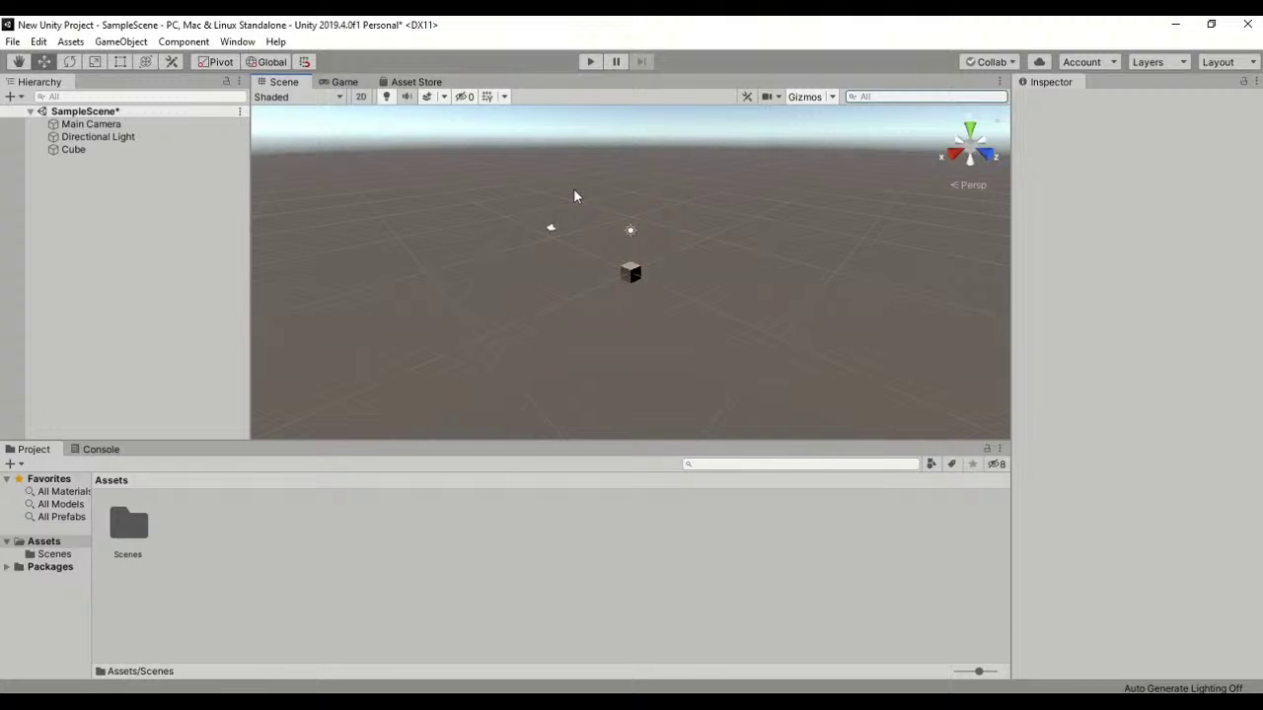
- Dock the Game view beside the Scene view so both are visible side by side
{"action": "left_click", "coordinate": [1253, 64]}
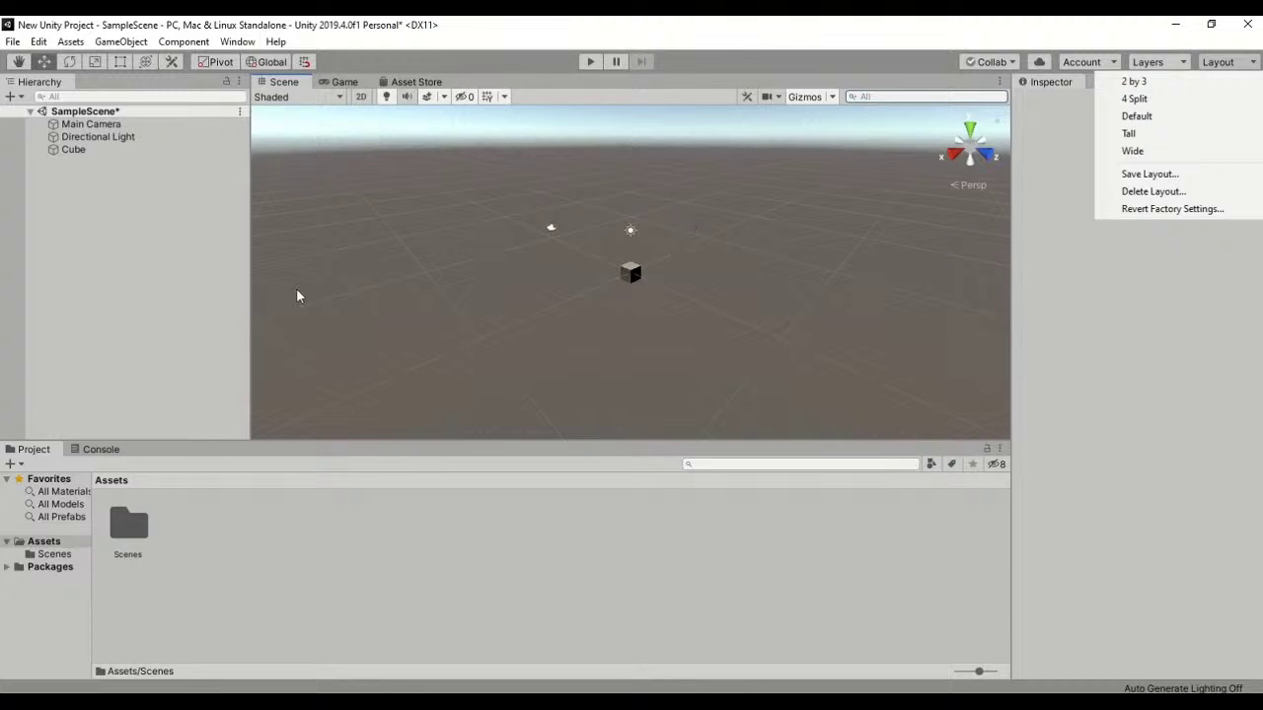
{"action": "left_click", "coordinate": [153, 303]}
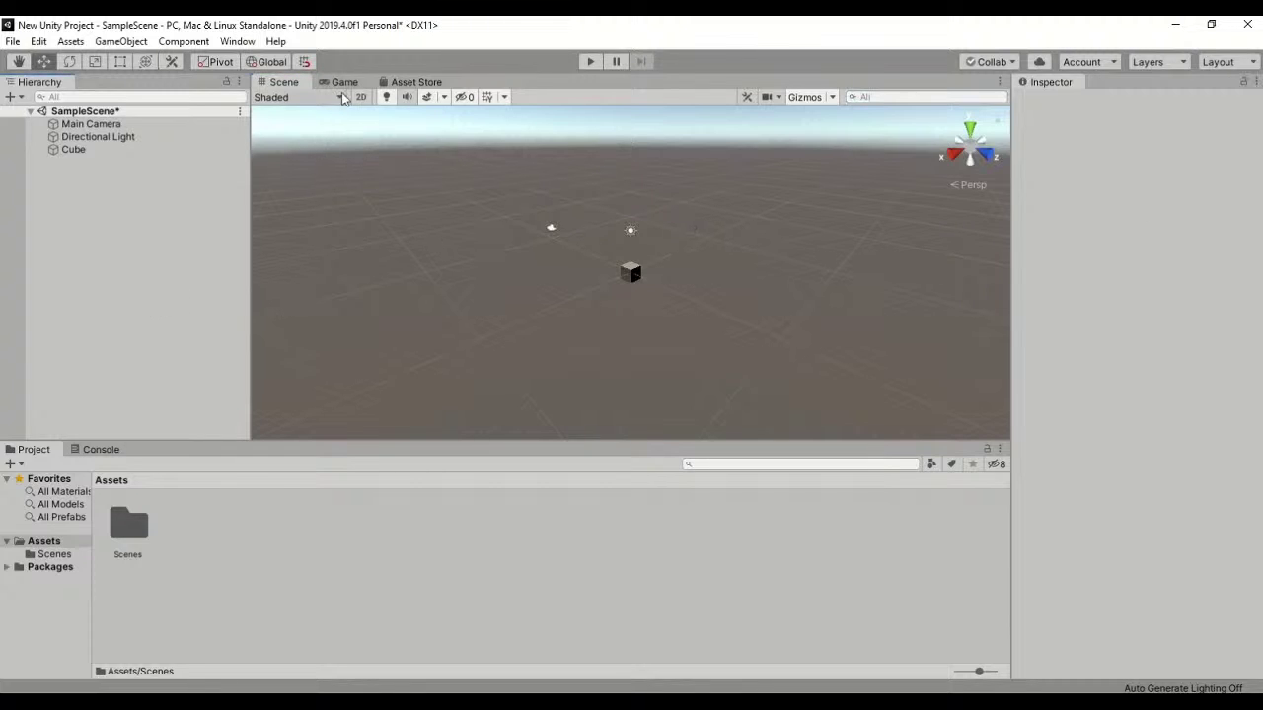
{"action": "left_click_drag", "start_coordinate": [344, 81], "coordinate": [950, 200]}
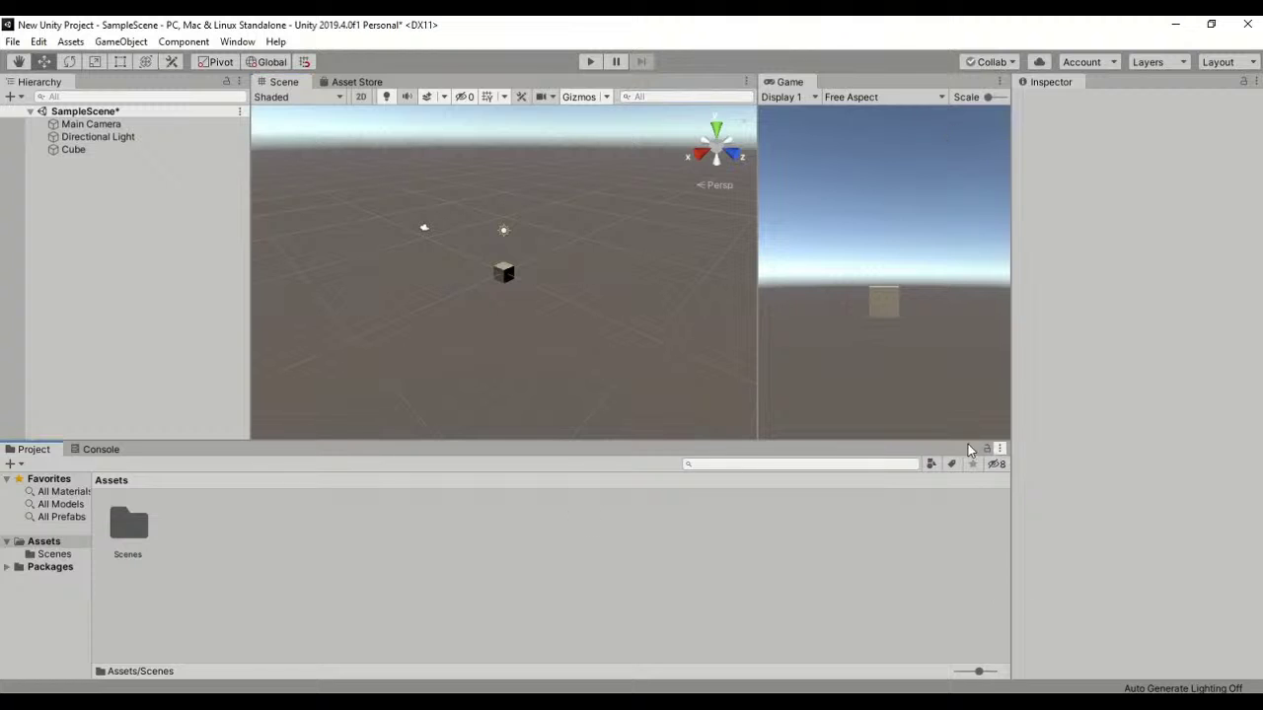
- Dock the Inspector between the Hierarchy and the Scene view
{"action": "left_click", "coordinate": [999, 449]}
{"action": "left_click", "coordinate": [620, 484]}
{"action": "left_click_drag", "start_coordinate": [1054, 81], "coordinate": [318, 169]}
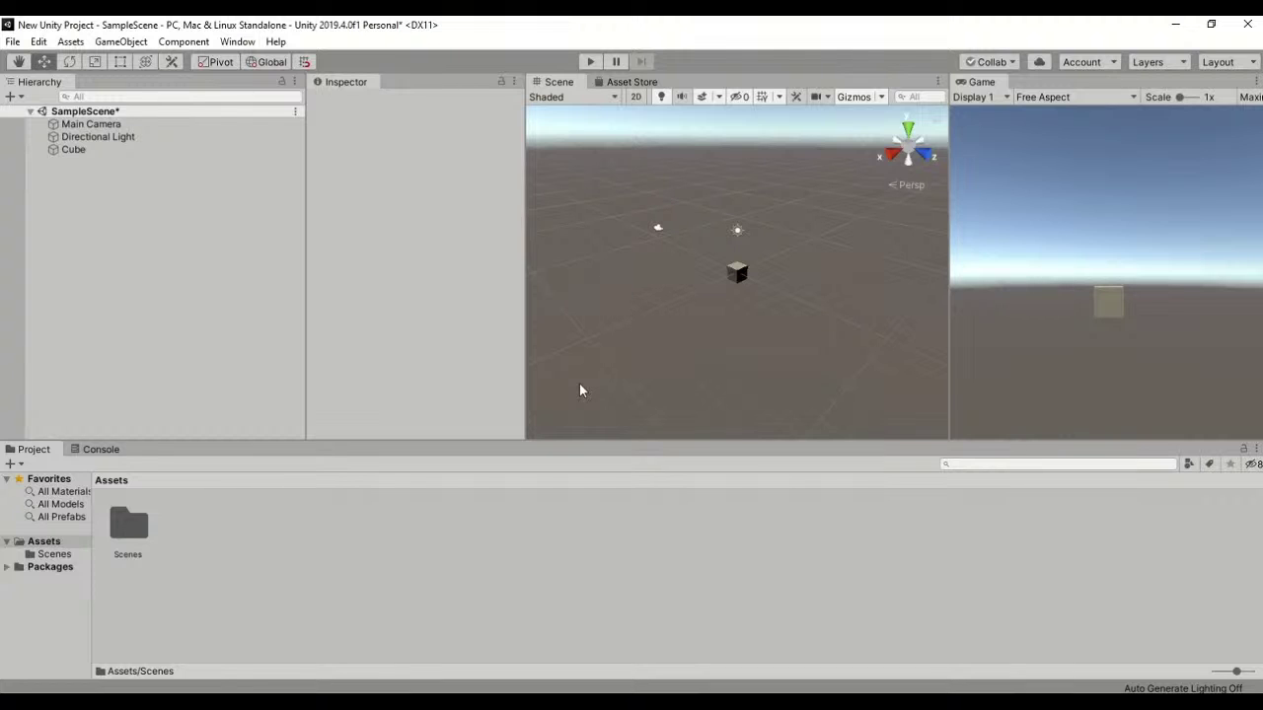
- Restore the Default window layout, and view the Console before returning to the project's assets
{"action": "left_click", "coordinate": [1244, 65]}
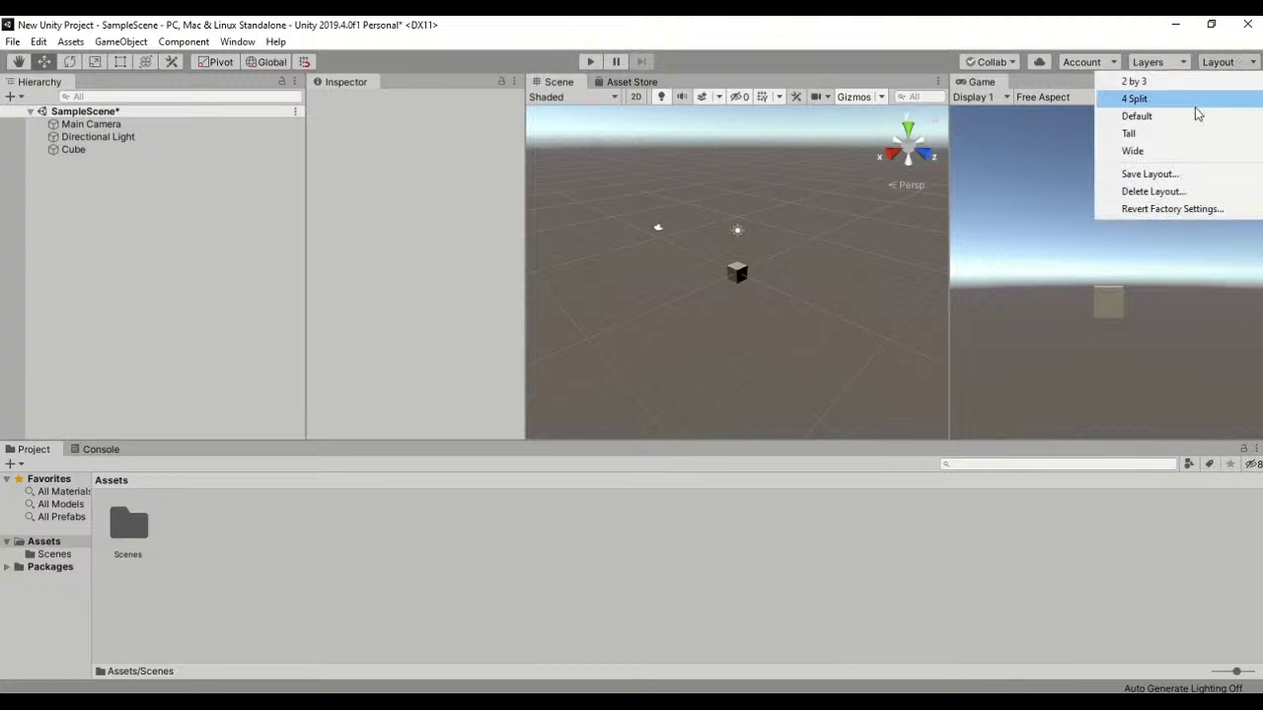
{"action": "left_click", "coordinate": [1136, 116]}
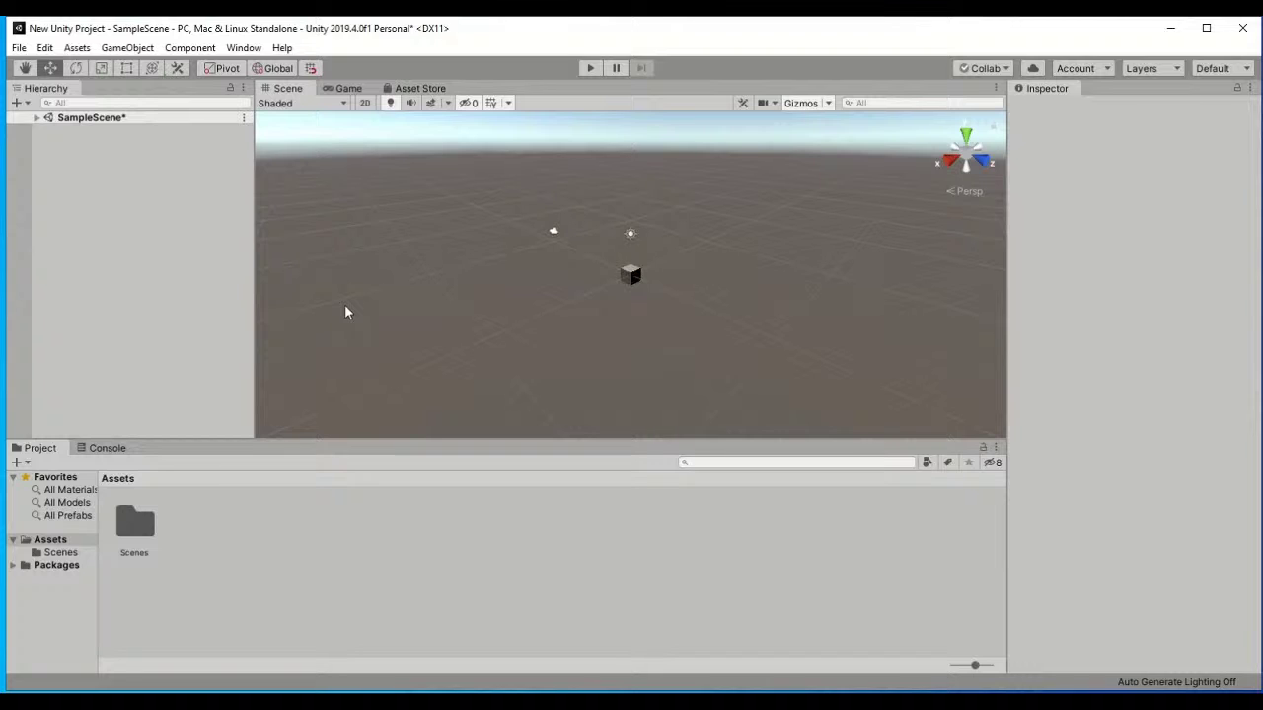
{"action": "left_click", "coordinate": [108, 449]}
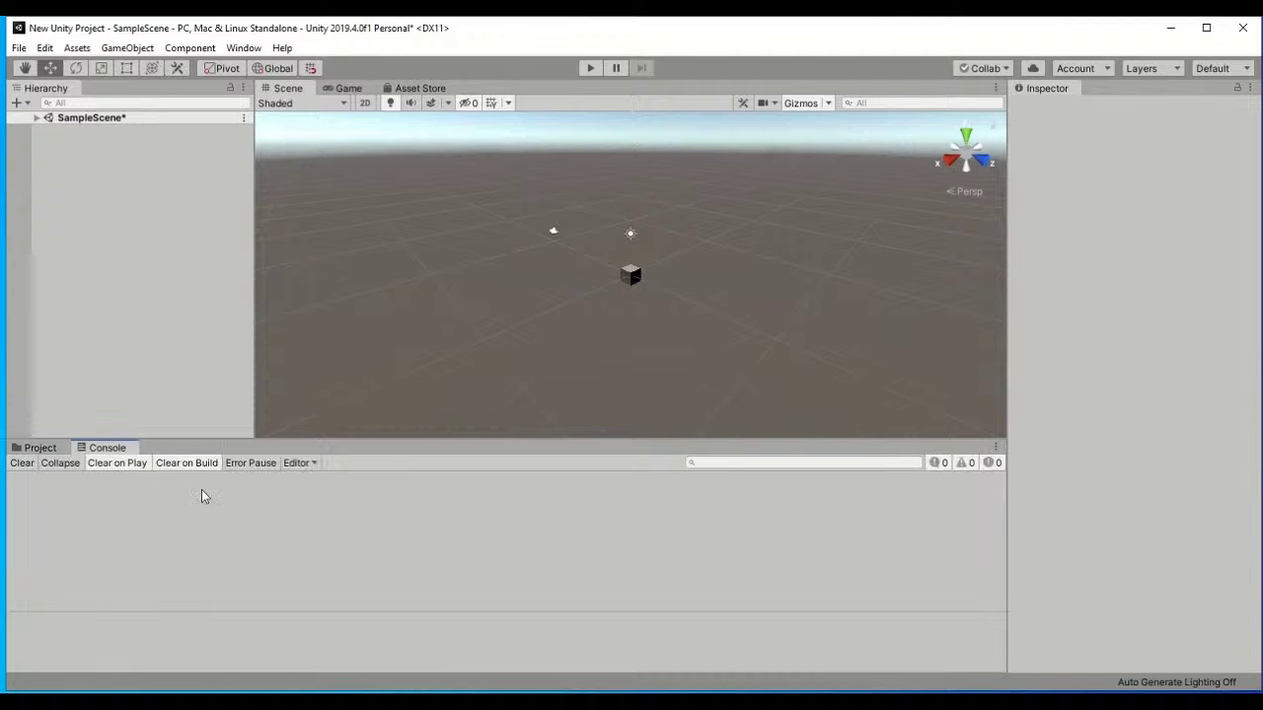
{"action": "left_click", "coordinate": [42, 449]}
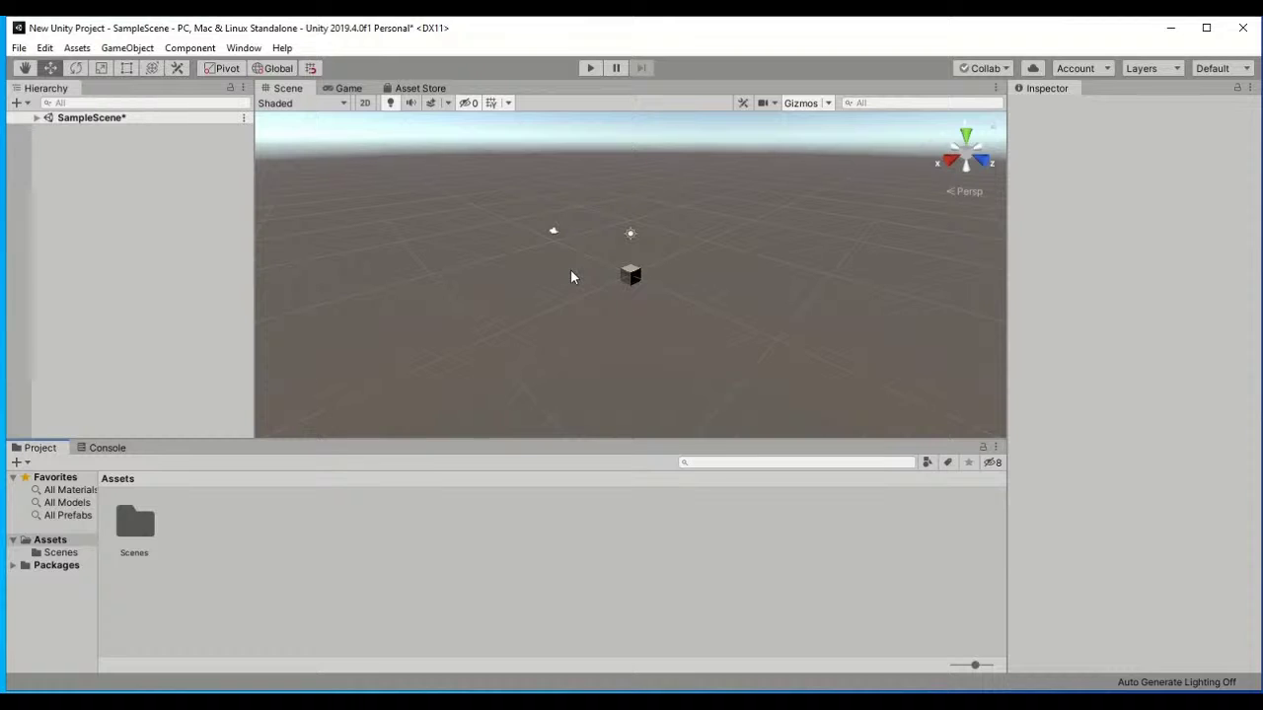
- View the scene from a different angle around the cube and select the cube in the Scene view
{"action": "key", "text": "alt"}
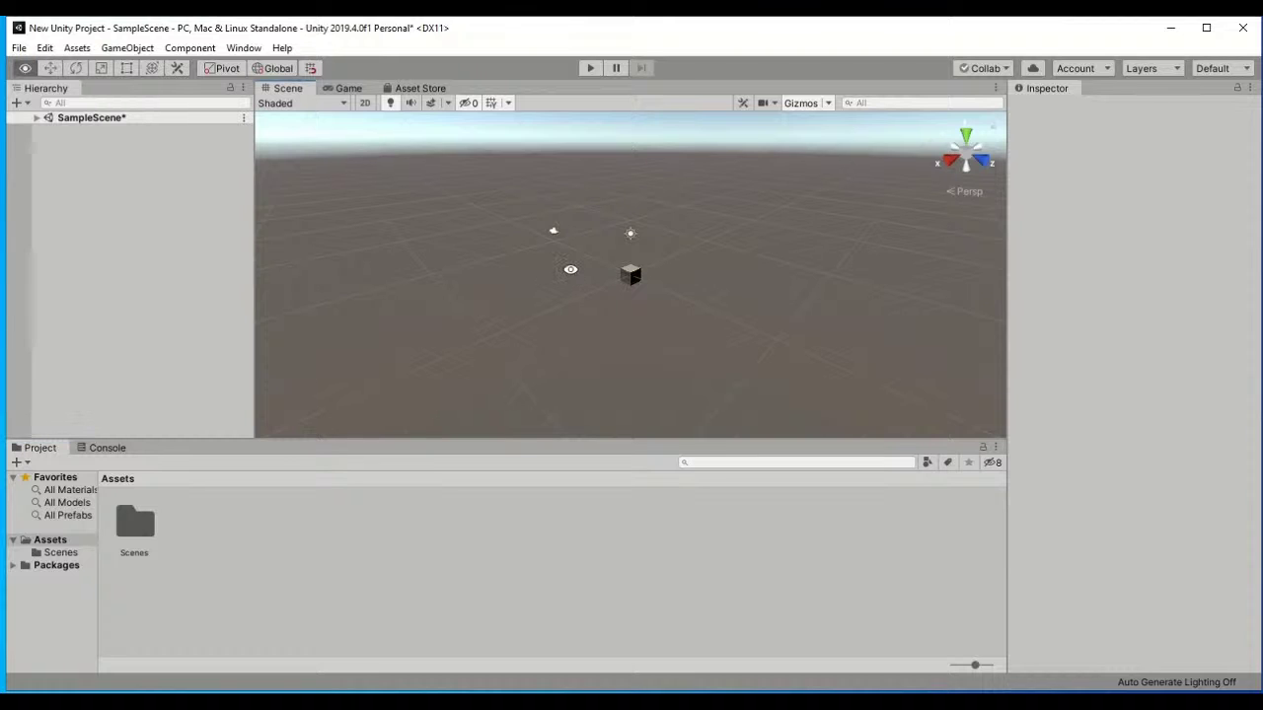
{"action": "key", "text": "w"}
{"action": "left_click_drag", "start_coordinate": [570, 271], "coordinate": [304, 219], "text": "alt"}
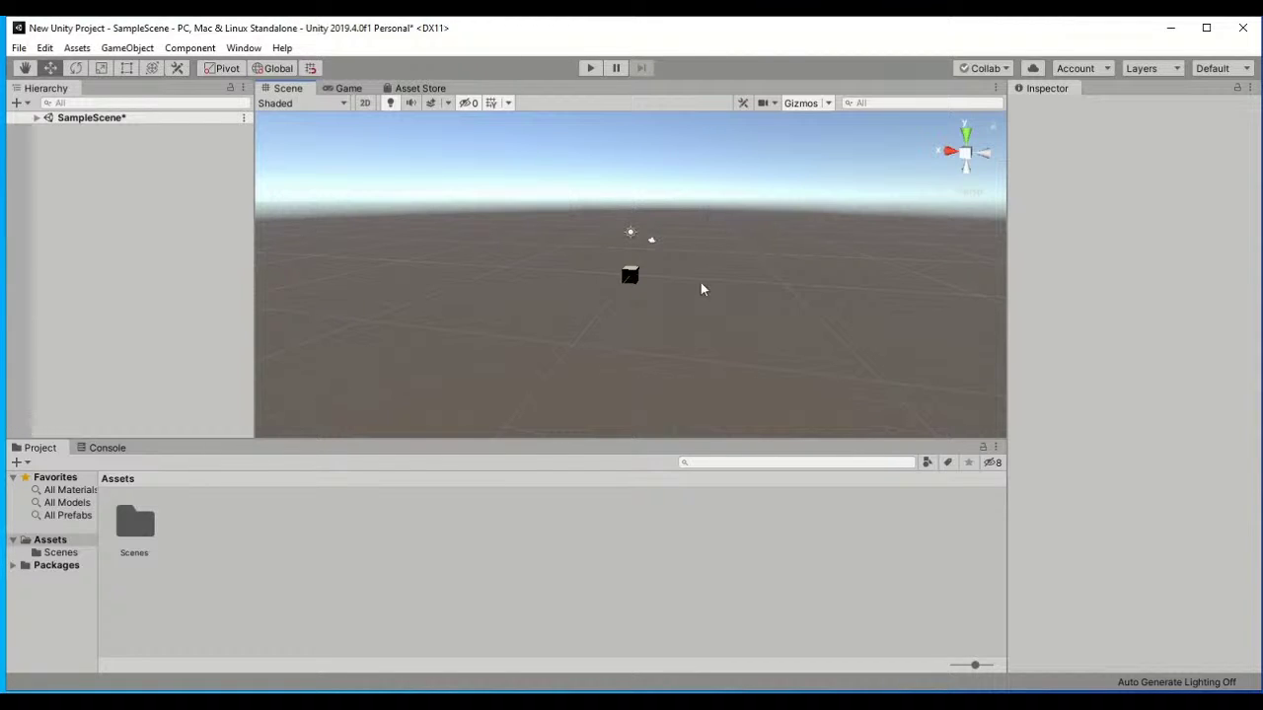
{"action": "left_click", "coordinate": [627, 275]}
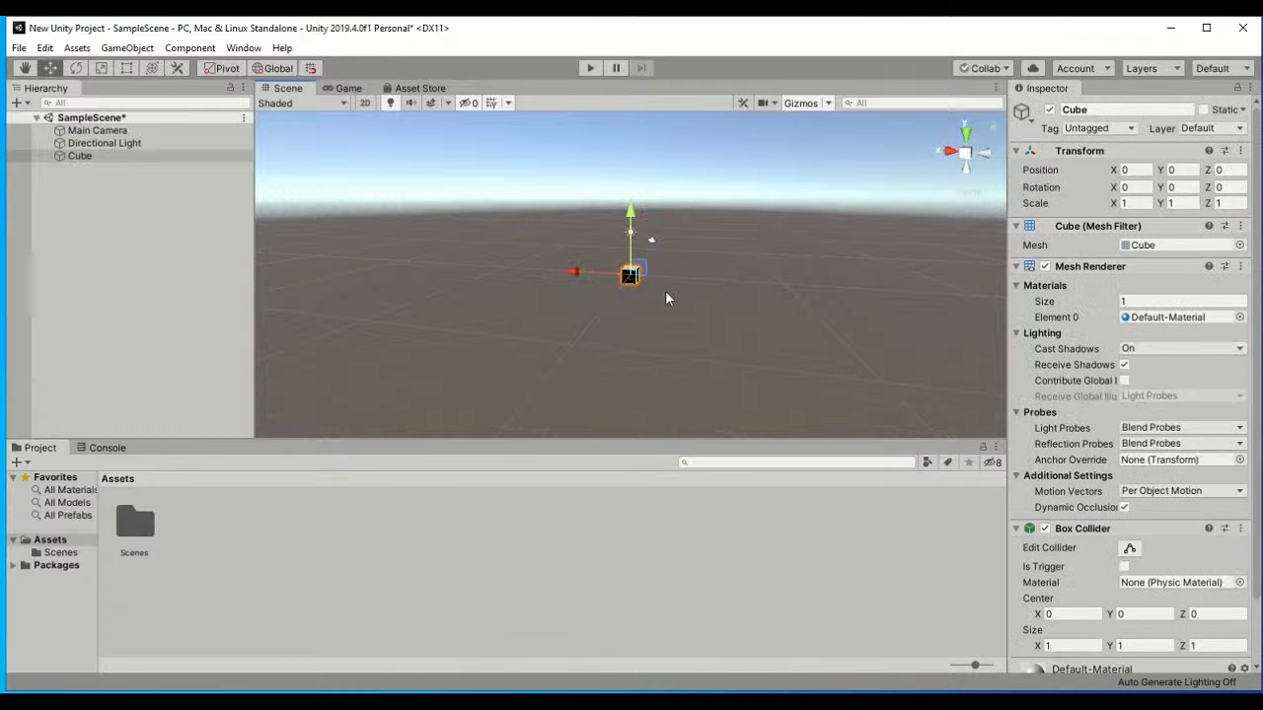